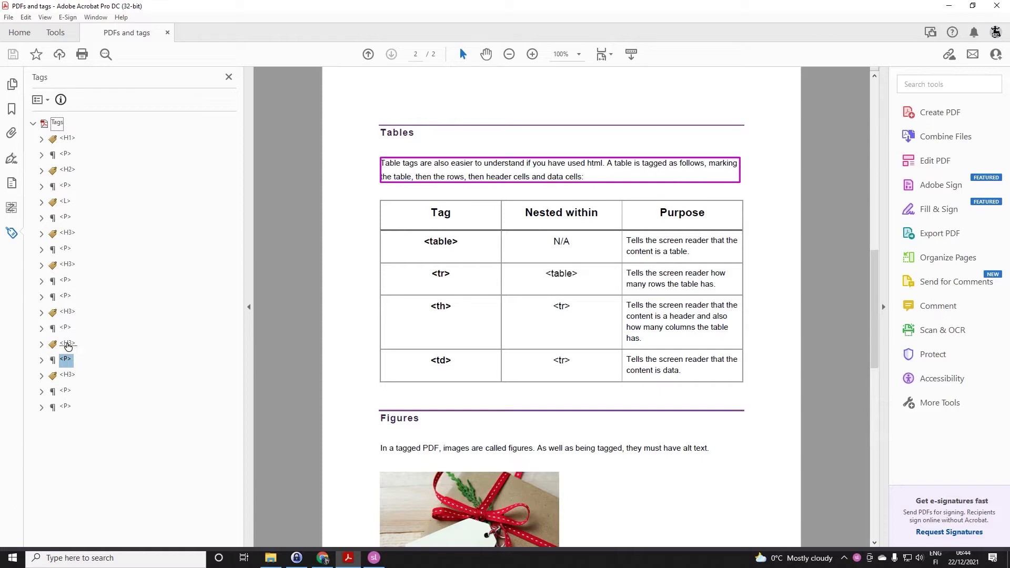
# Add a new Table tag directly after the paragraph tag that introduces the table under the Tables heading.
pyautogui.click(67, 345)
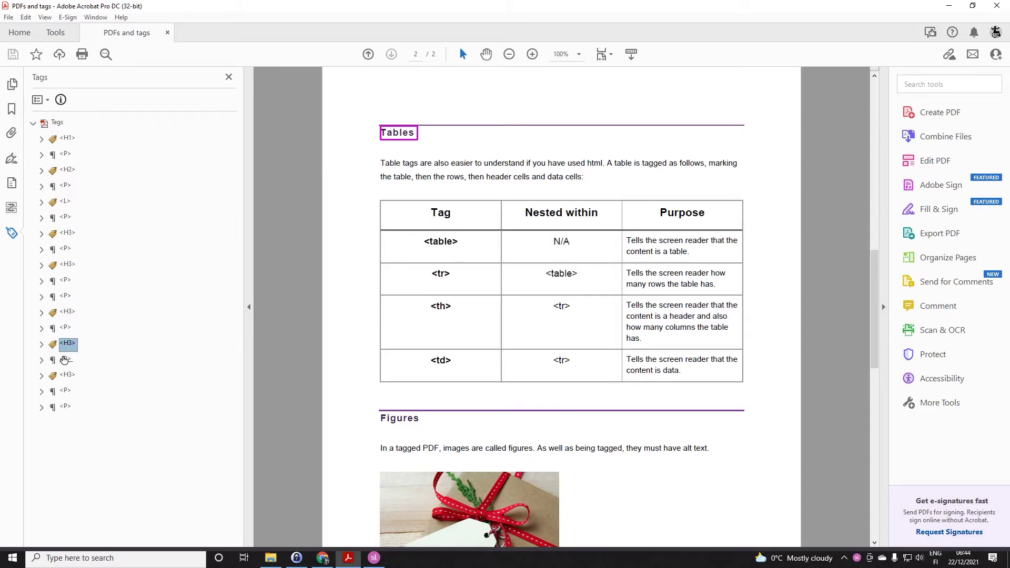
pyautogui.click(65, 361)
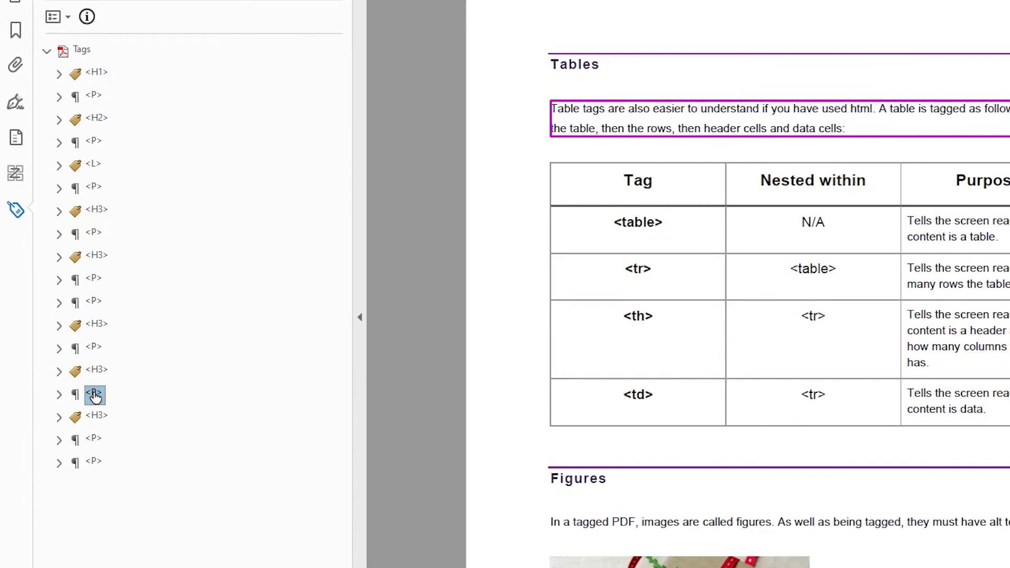
pyautogui.rightClick(95, 398)
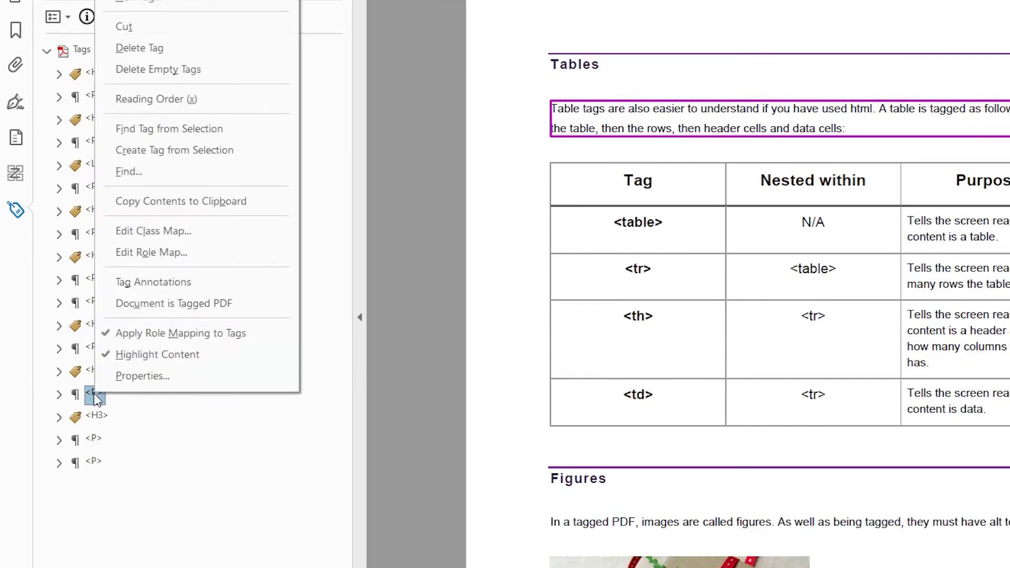
pyautogui.click(146, 7)
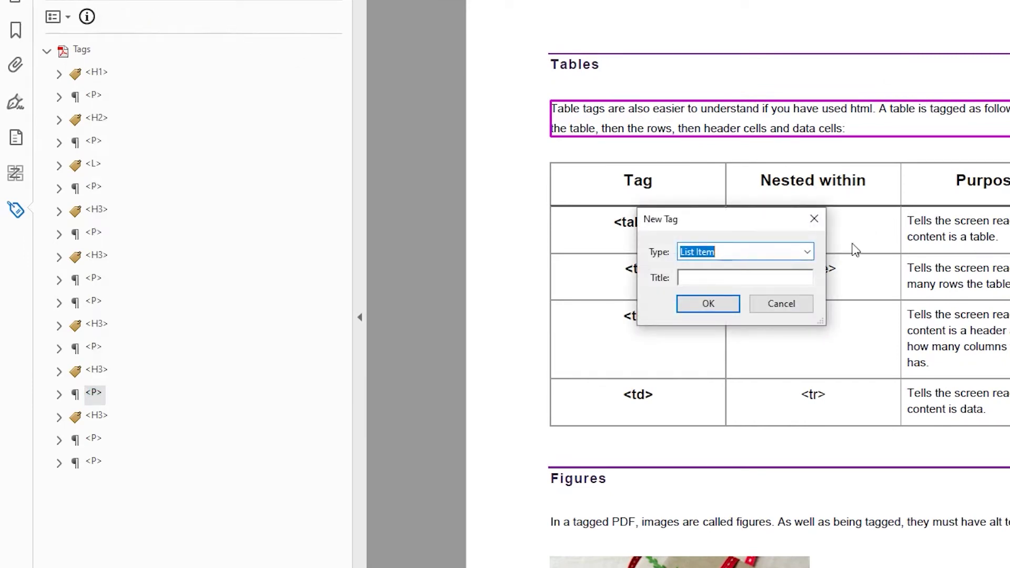
pyautogui.click(812, 252)
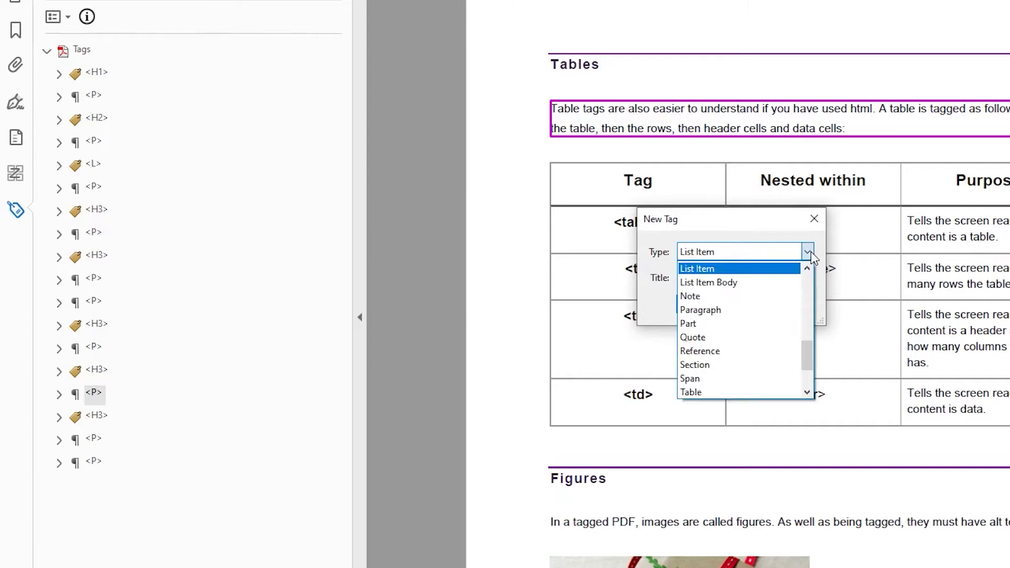
pyautogui.click(734, 392)
pyautogui.click(715, 302)
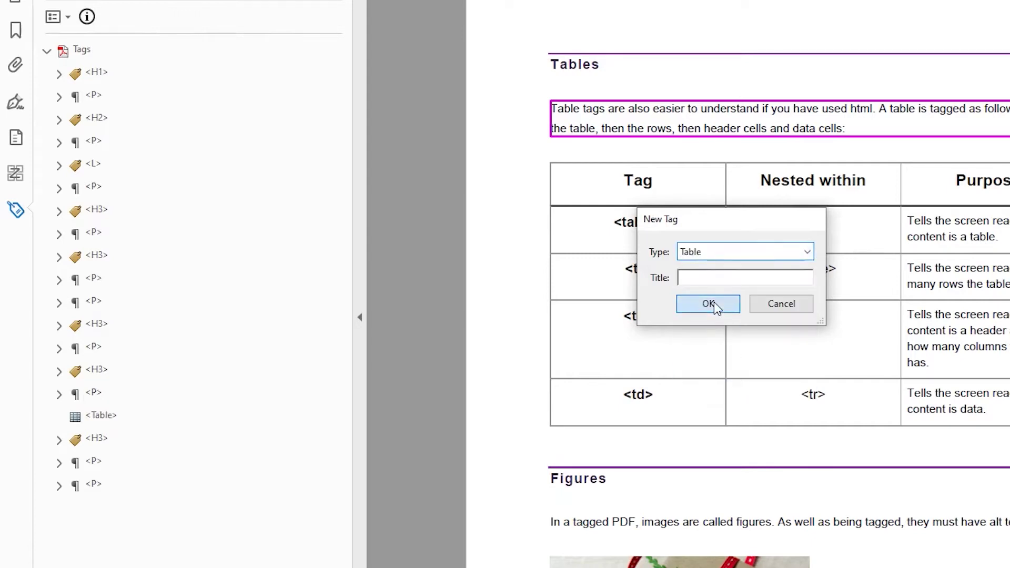
# Create a Table Row tag after the Table tag and nest it inside the Table tag.
pyautogui.moveTo(102, 417); pyautogui.dragTo(100, 421)
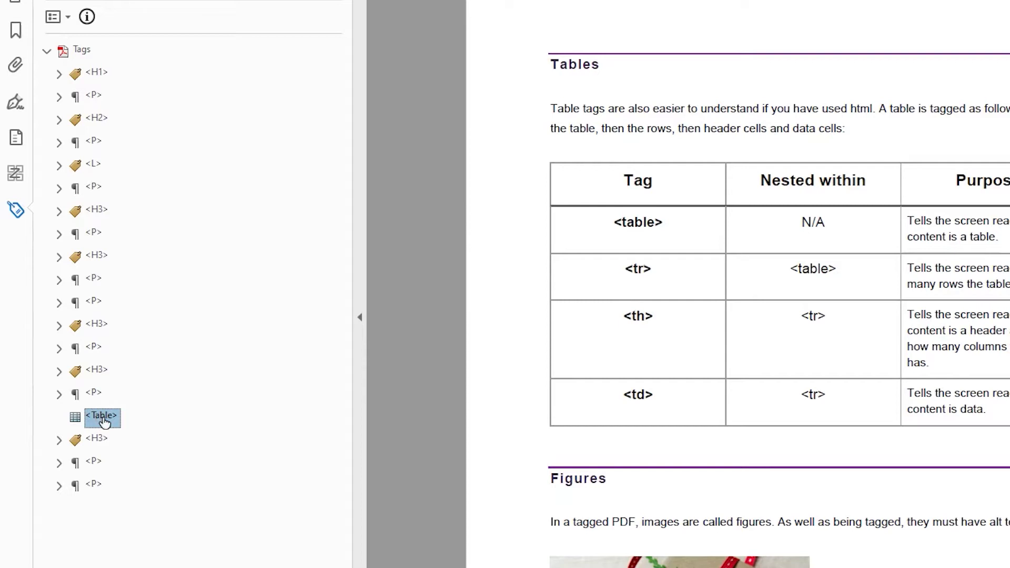
pyautogui.rightClick(104, 422)
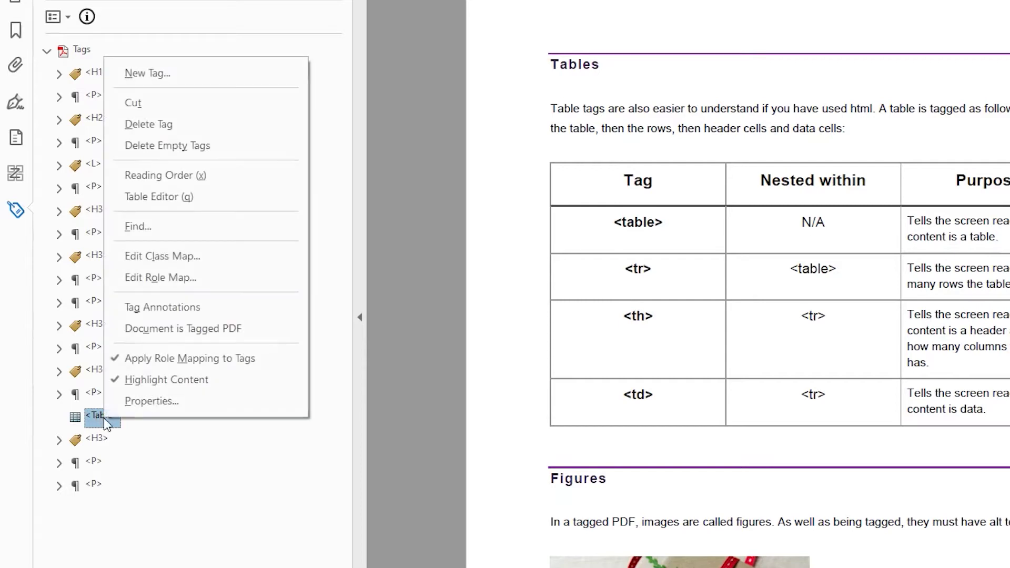
pyautogui.click(154, 75)
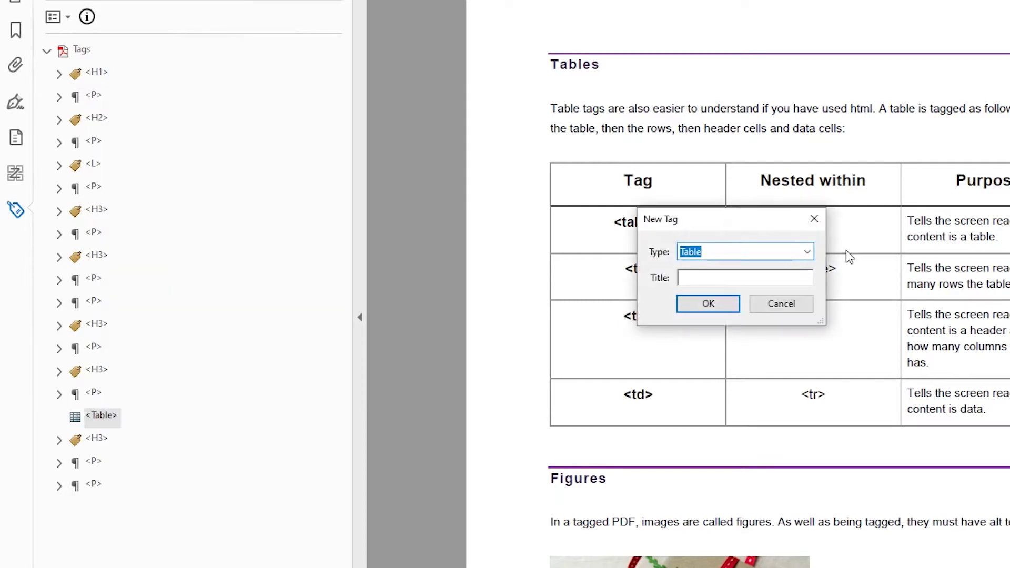
pyautogui.click(808, 252)
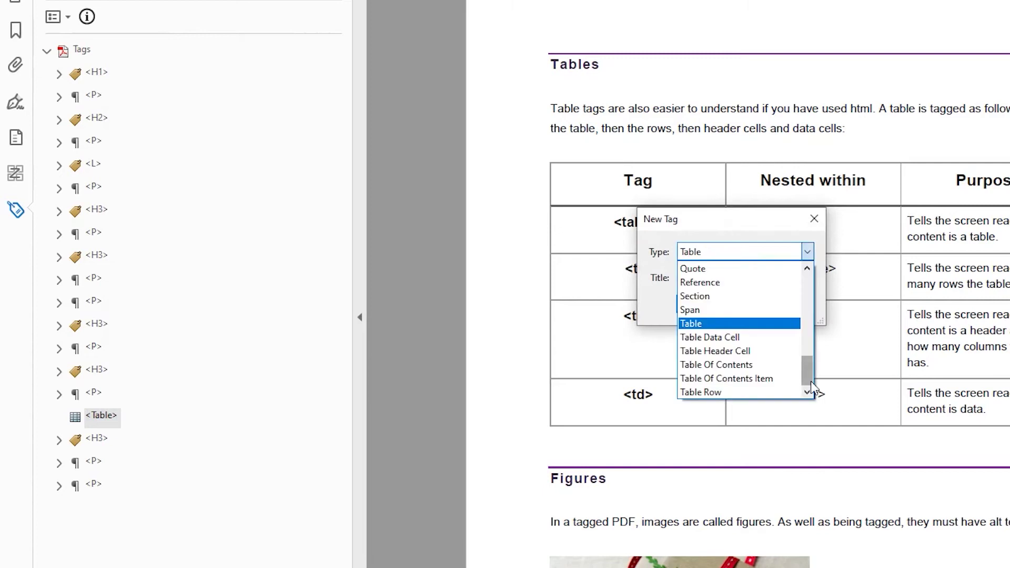
pyautogui.click(741, 392)
pyautogui.click(708, 305)
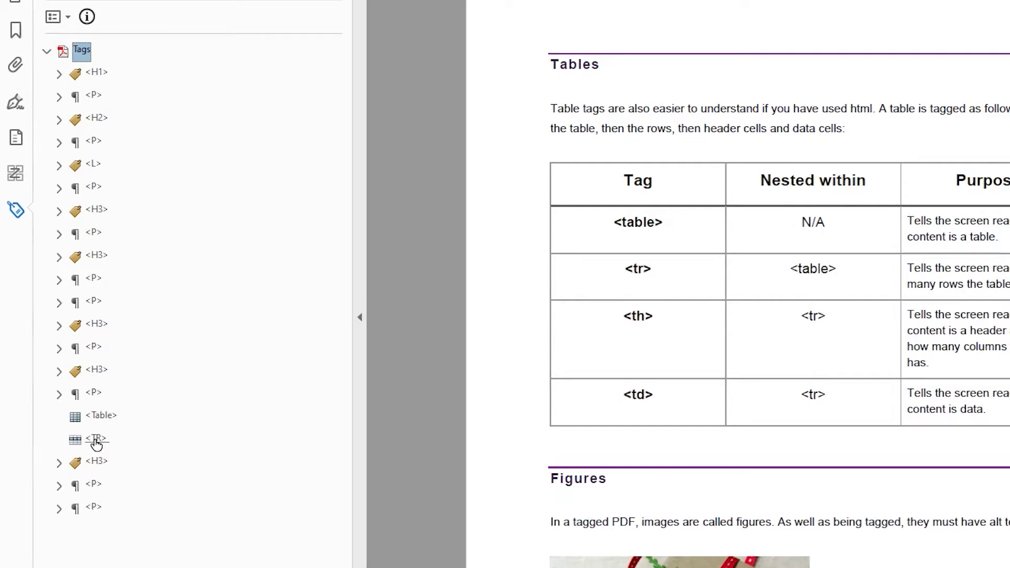
pyautogui.moveTo(96, 445); pyautogui.dragTo(99, 418)
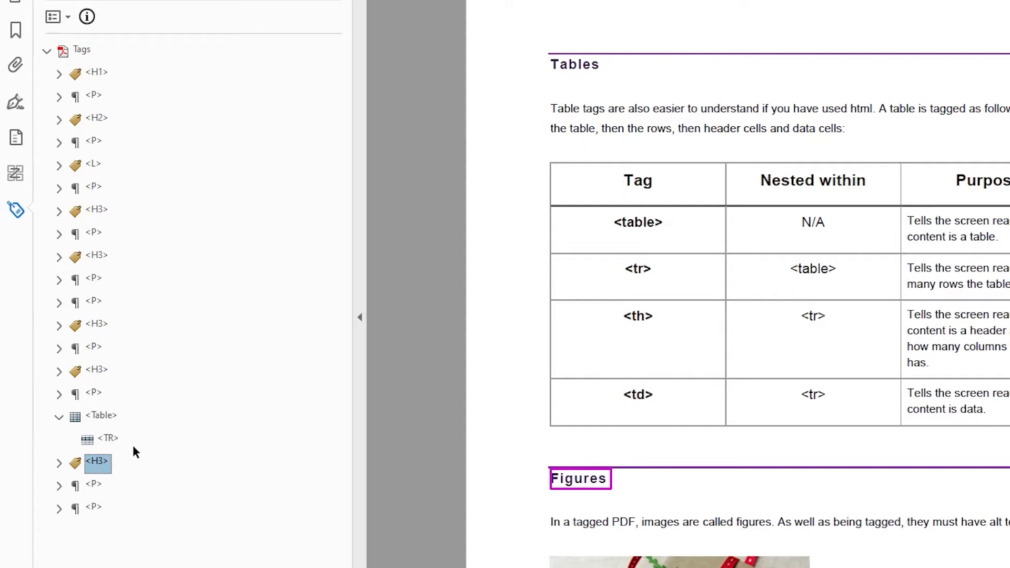
# Add four more Table Row tags inside the Table tag, one after another below the first row tag.
pyautogui.rightClick(108, 438)
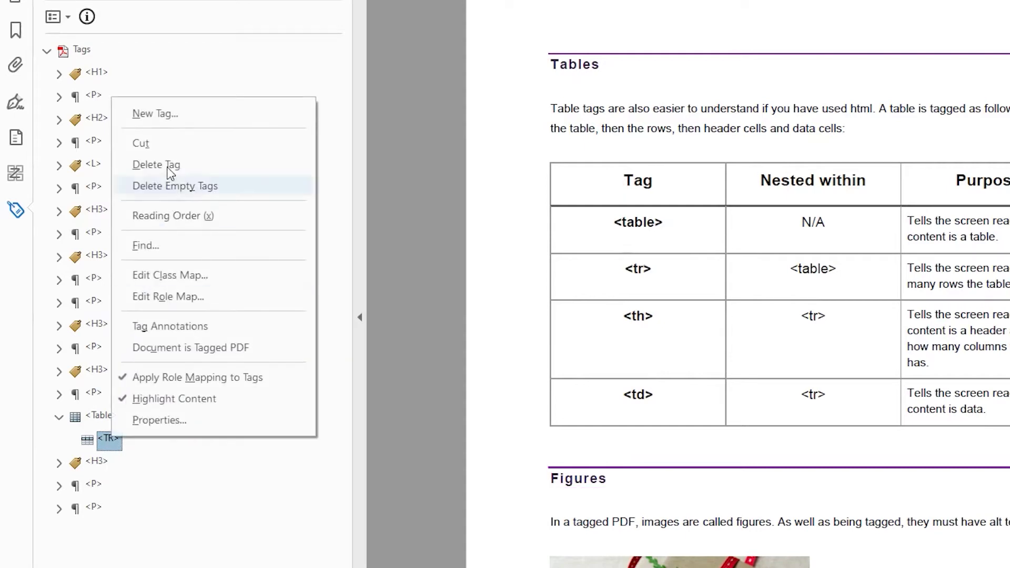
pyautogui.click(163, 113)
pyautogui.click(722, 299)
pyautogui.rightClick(109, 461)
pyautogui.click(158, 138)
pyautogui.click(707, 302)
pyautogui.rightClick(110, 485)
pyautogui.click(173, 167)
pyautogui.click(705, 302)
pyautogui.rightClick(111, 507)
pyautogui.click(149, 188)
pyautogui.click(684, 301)
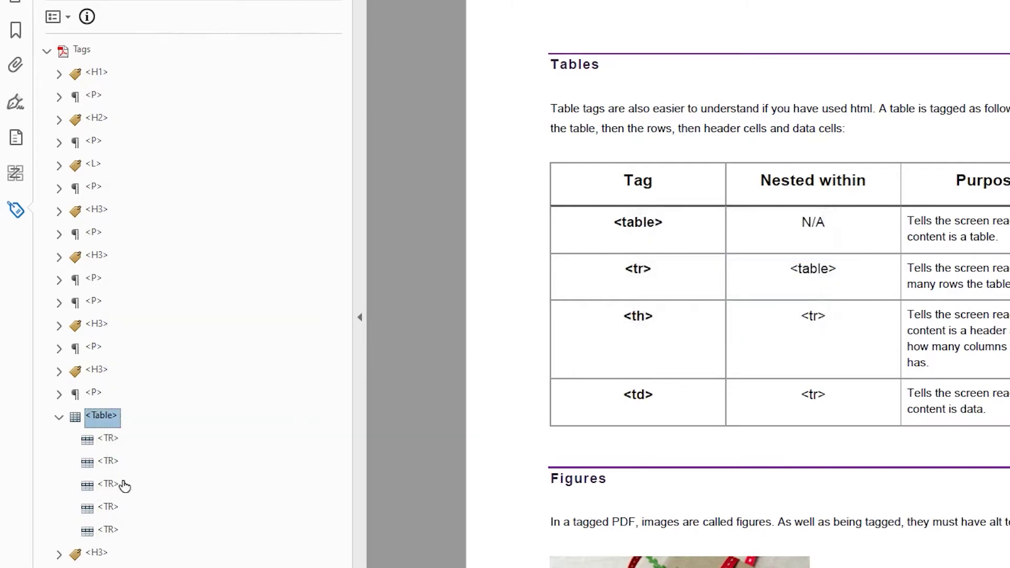
# Create a Table Header Cell tag after the first row tag and nest it inside that row.
pyautogui.click(109, 441)
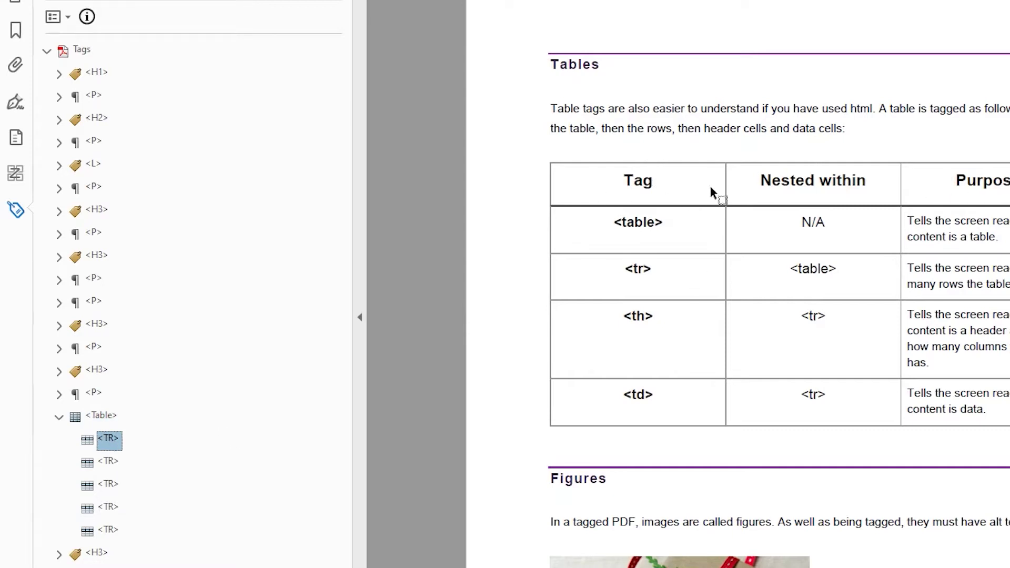
pyautogui.rightClick(111, 440)
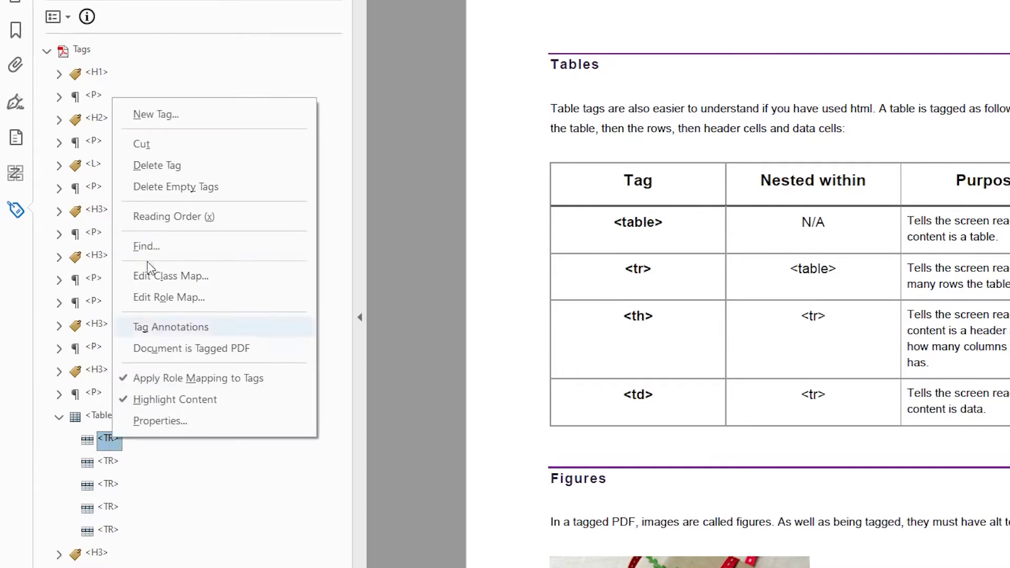
pyautogui.click(169, 117)
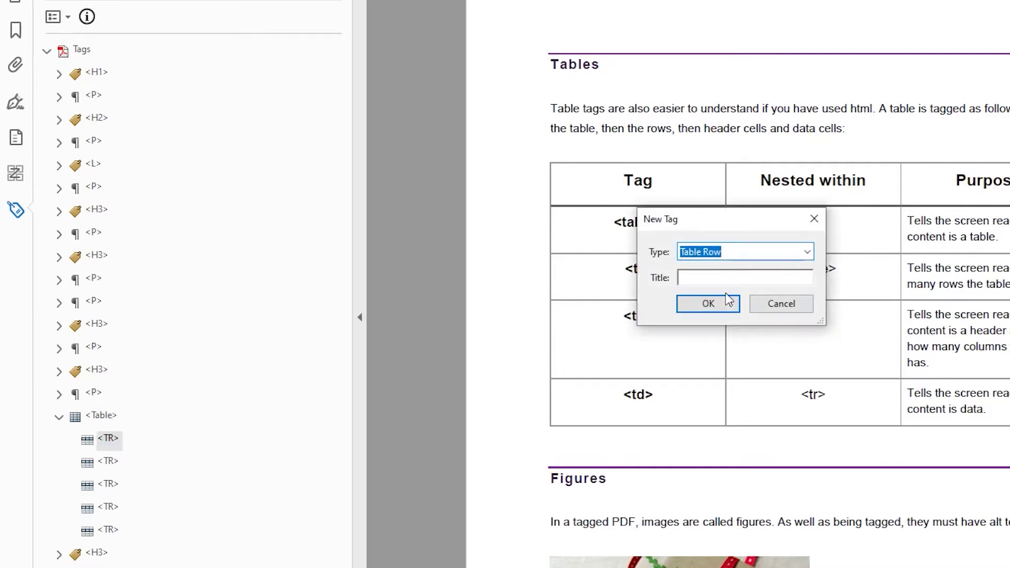
pyautogui.click(807, 252)
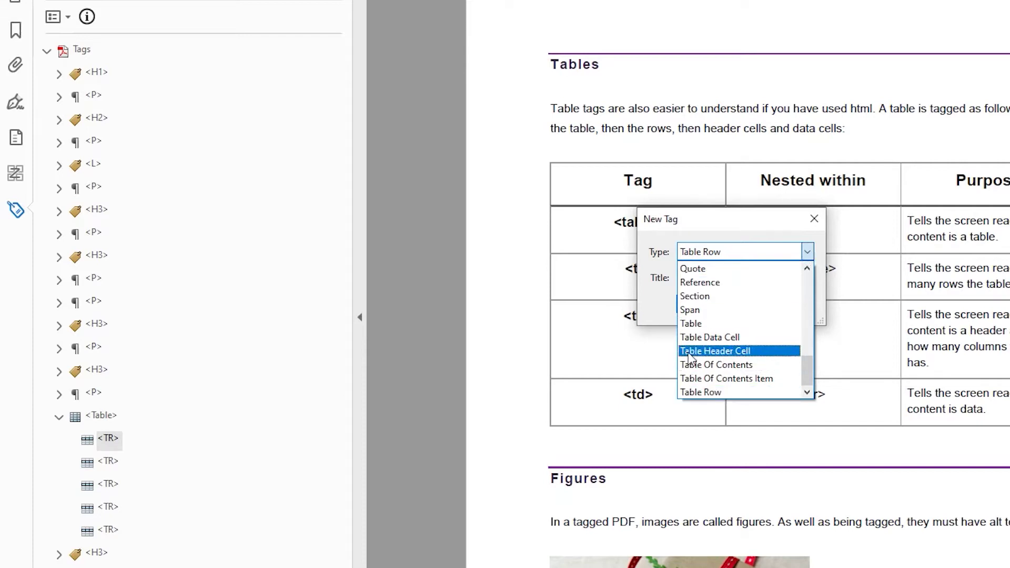
pyautogui.click(725, 351)
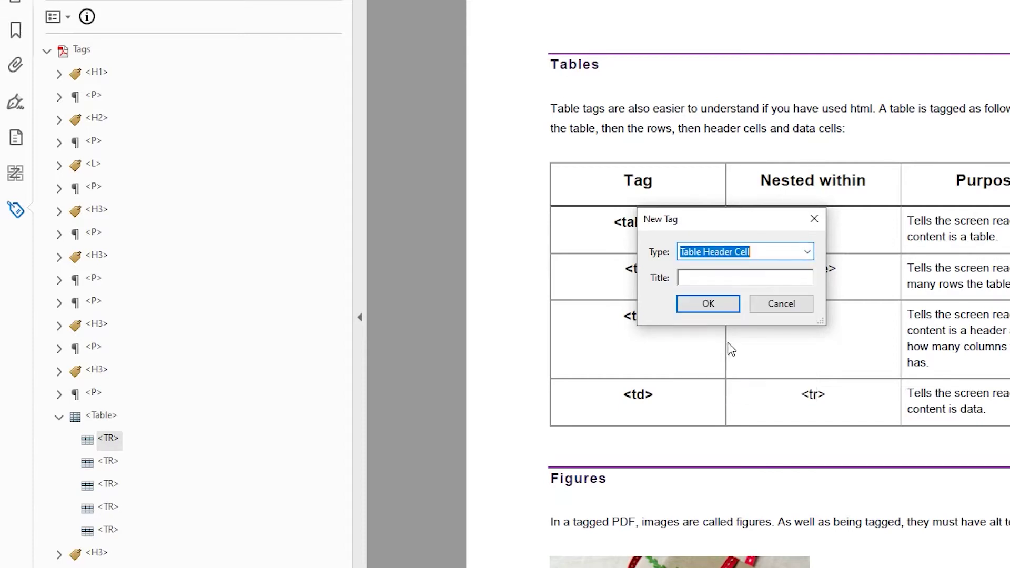
pyautogui.click(721, 305)
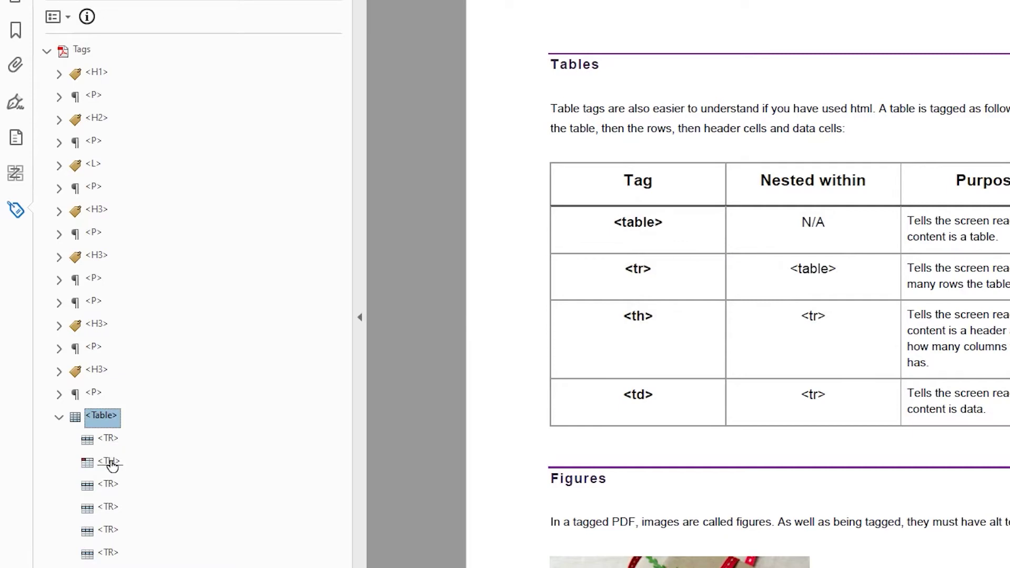
pyautogui.moveTo(112, 465)
pyautogui.mouseDown()
pyautogui.moveTo(111, 447)
pyautogui.moveTo(124, 472)
pyautogui.moveTo(91, 418)
pyautogui.moveTo(124, 476)
pyautogui.moveTo(124, 464)
pyautogui.mouseUp()
# Add two more Table Header Cell tags inside the first row, below the existing header cell tag.
pyautogui.rightClick(121, 462)
pyautogui.click(176, 139)
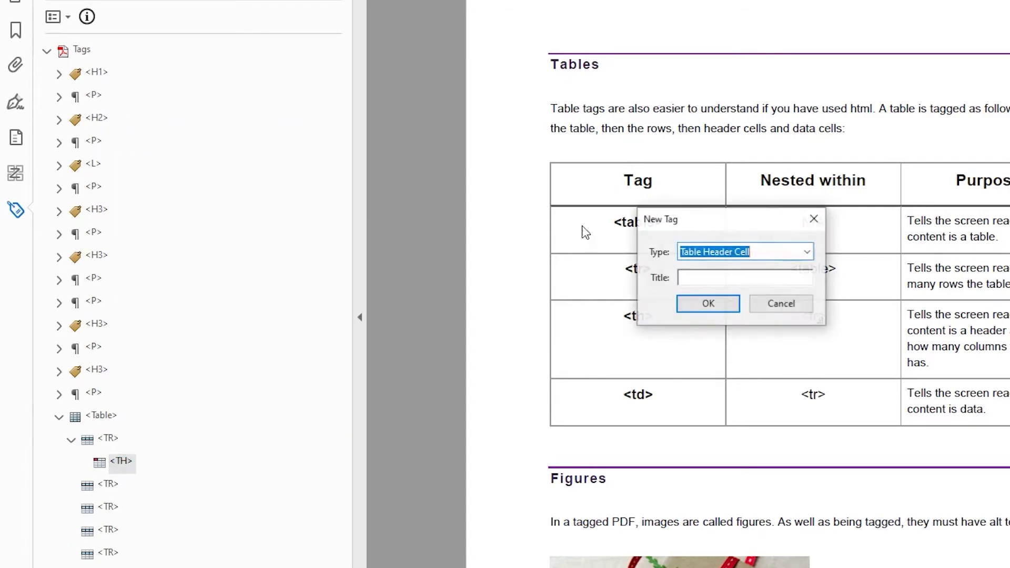
pyautogui.click(705, 303)
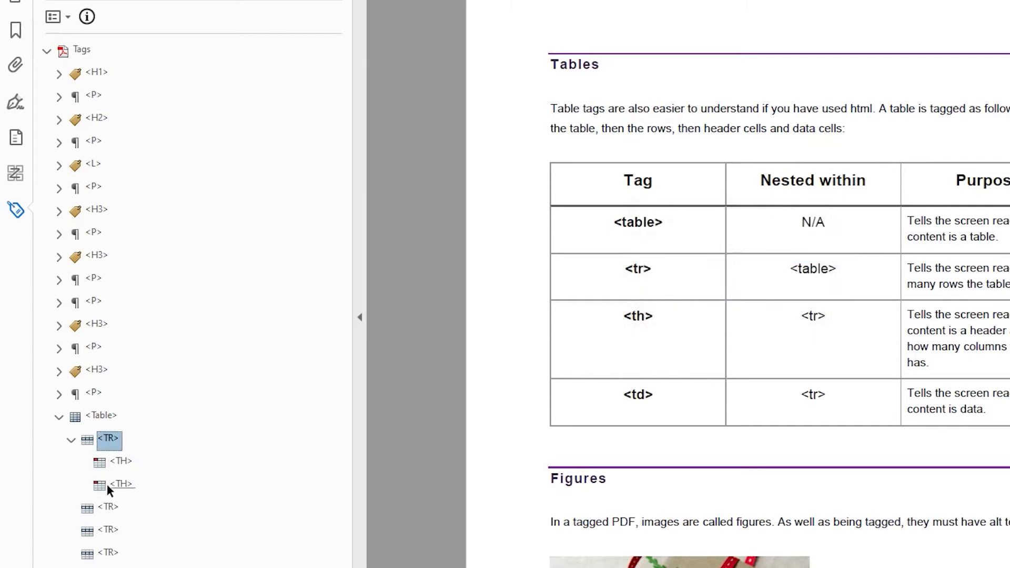
pyautogui.rightClick(109, 486)
pyautogui.click(202, 166)
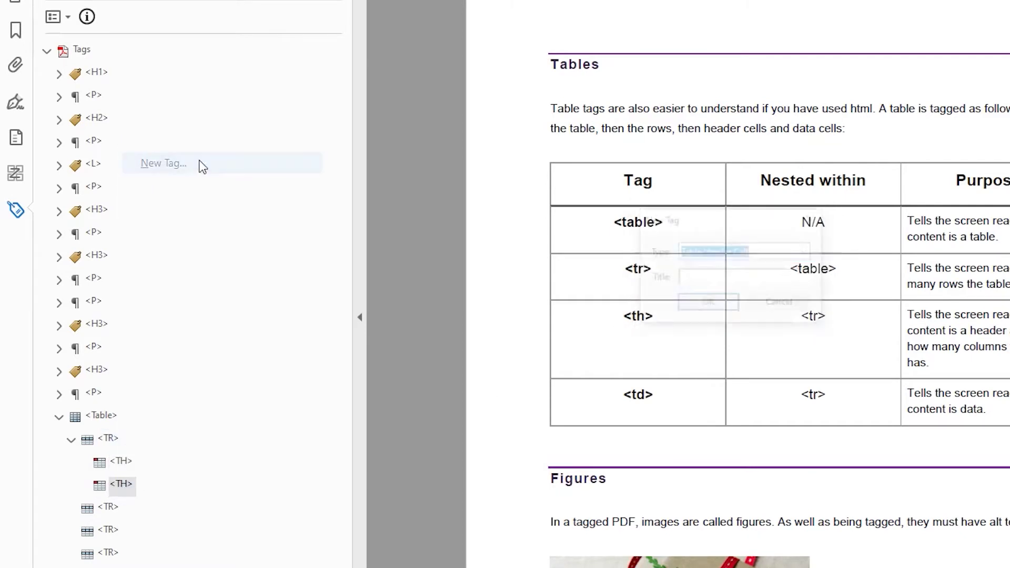
pyautogui.click(706, 304)
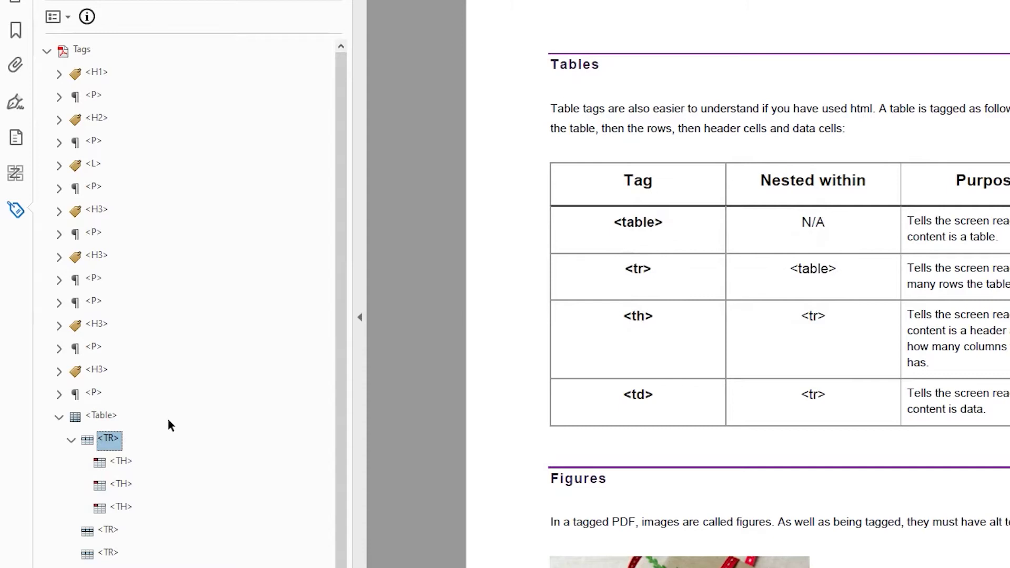
# Assign the "Tag" column heading text to the first header cell tag using Create Tag from Selection, and collapse that tag.
pyautogui.moveTo(116, 463); pyautogui.dragTo(658, 176)
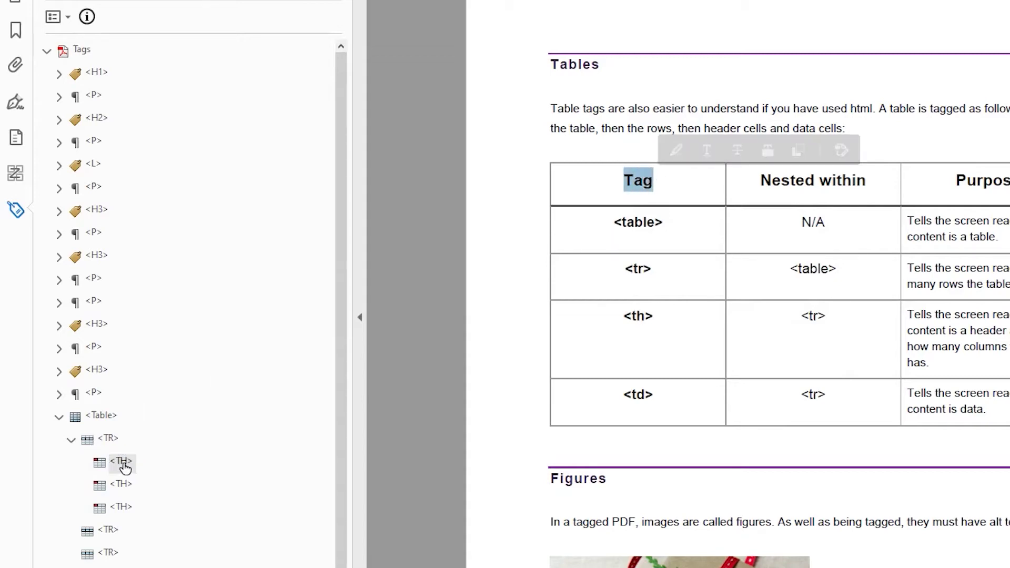
pyautogui.rightClick(124, 468)
pyautogui.click(200, 252)
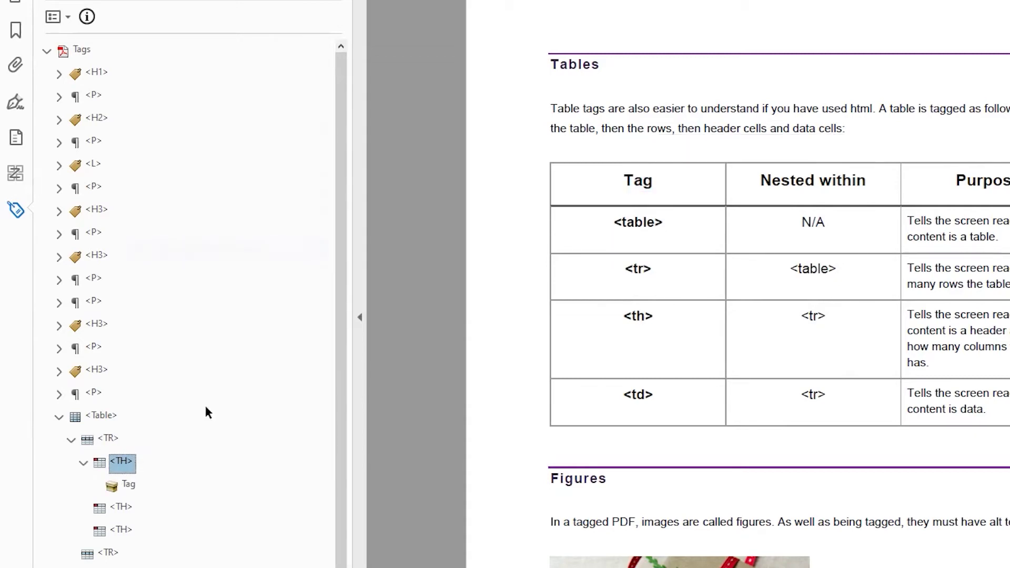
pyautogui.click(83, 463)
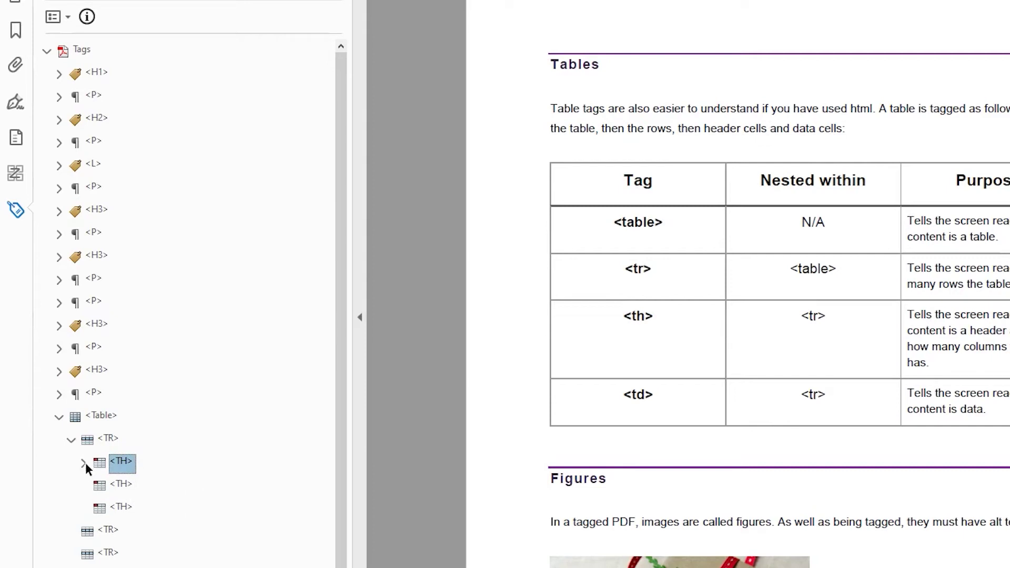
# Assign the "Nested within" heading text to the second header cell tag using Create Tag from Selection, and collapse that tag.
pyautogui.click(123, 484)
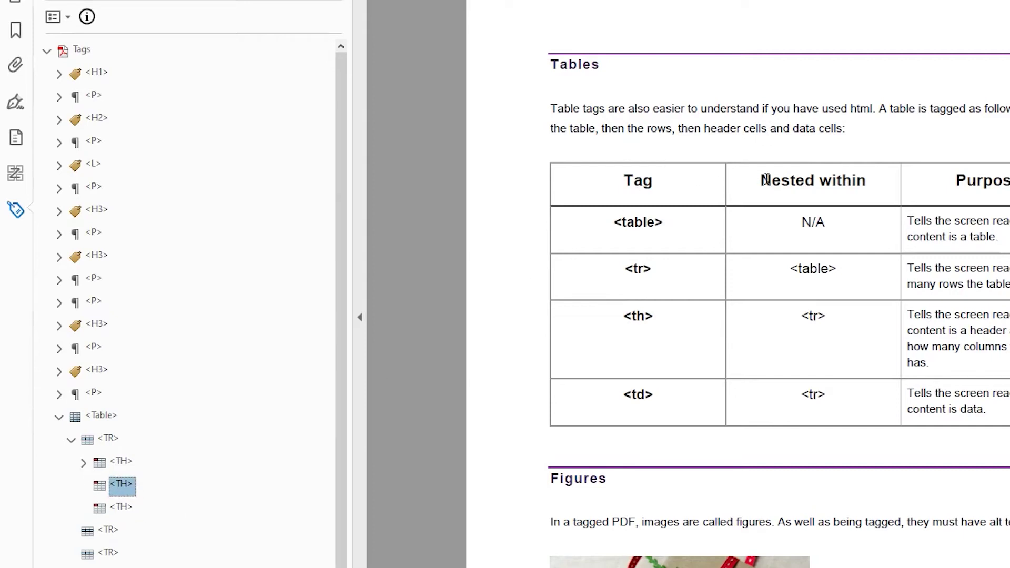
pyautogui.moveTo(760, 179); pyautogui.dragTo(867, 180)
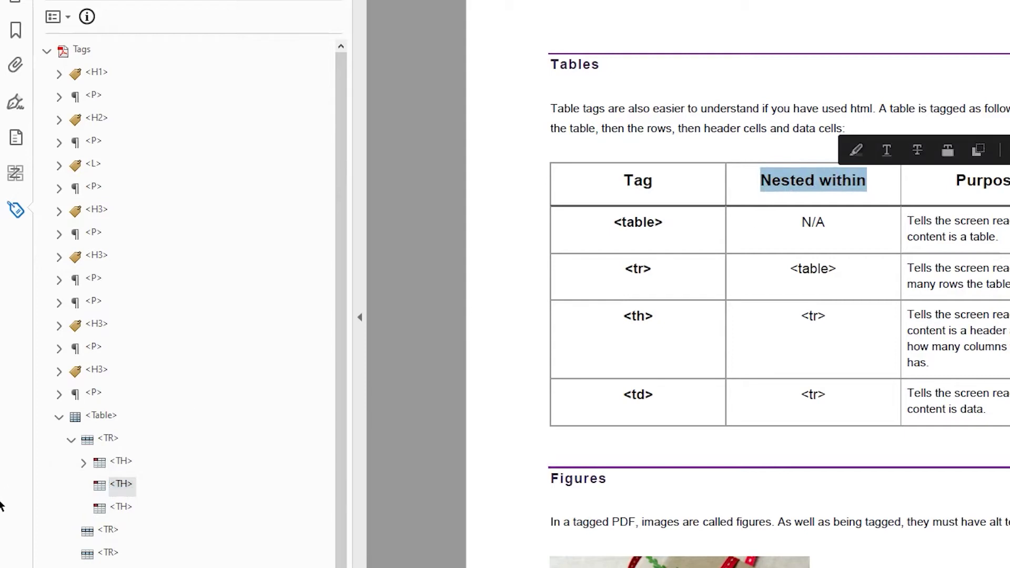
pyautogui.rightClick(129, 485)
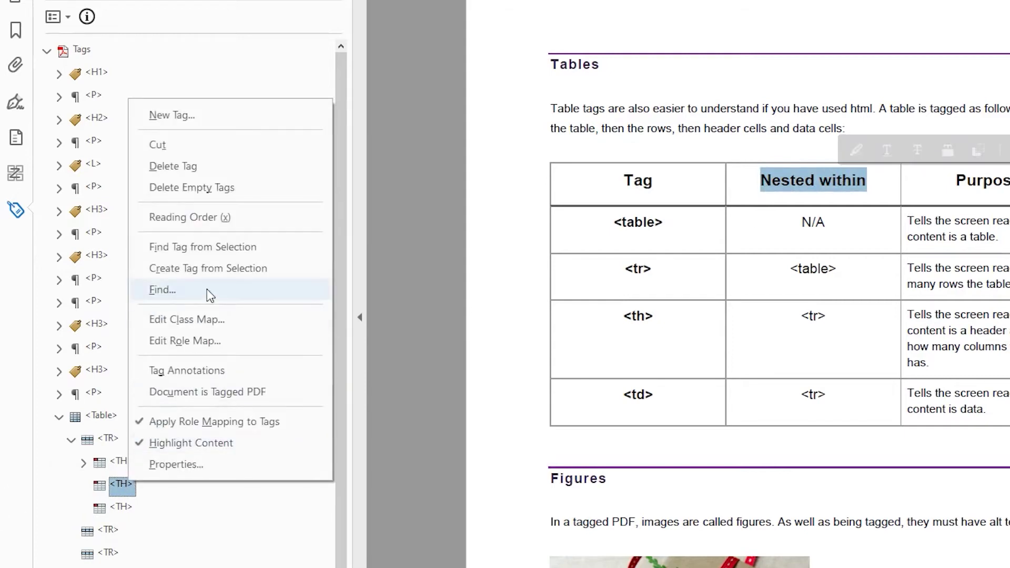
pyautogui.click(214, 269)
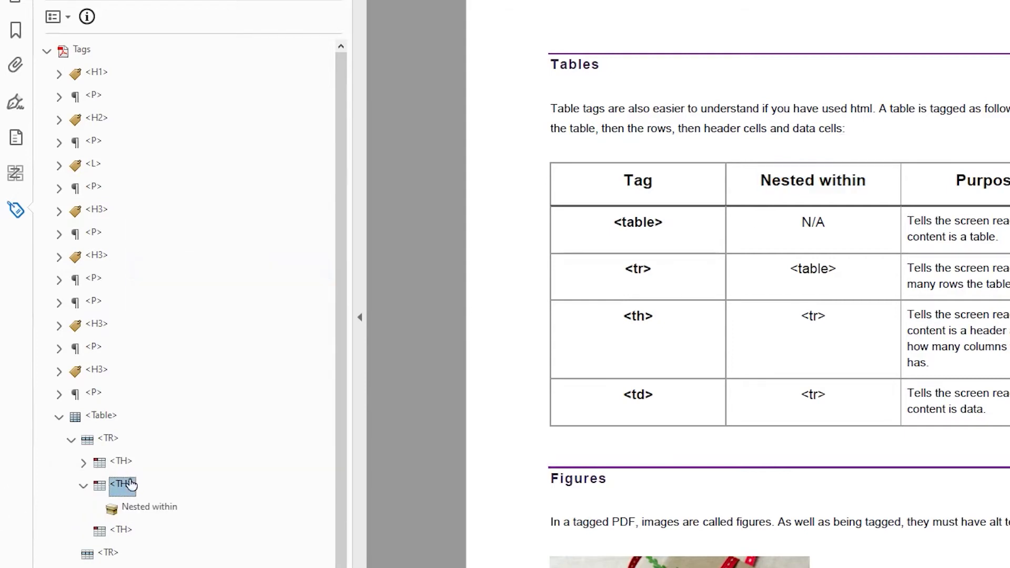
pyautogui.click(83, 487)
# Assign the "Purpose" heading text to the third header cell tag using Create Tag from Selection, and collapse that tag.
pyautogui.click(126, 508)
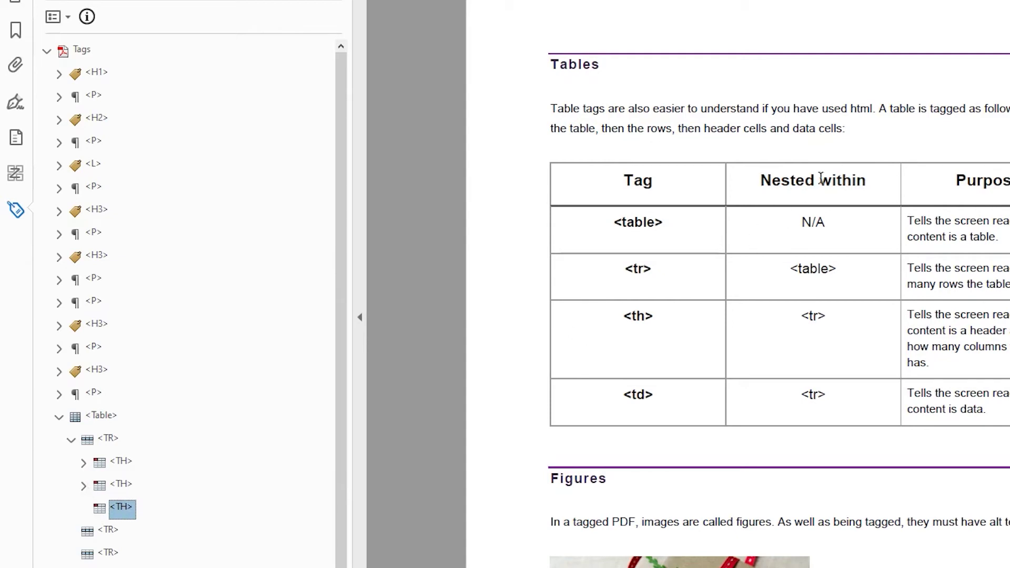
pyautogui.moveTo(955, 181); pyautogui.dragTo(1006, 181)
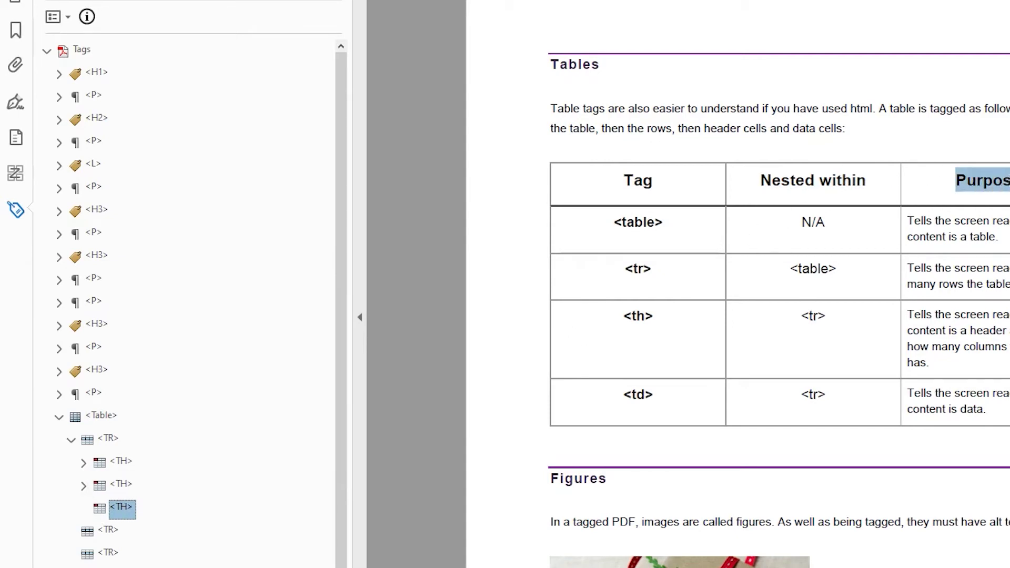
pyautogui.rightClick(126, 511)
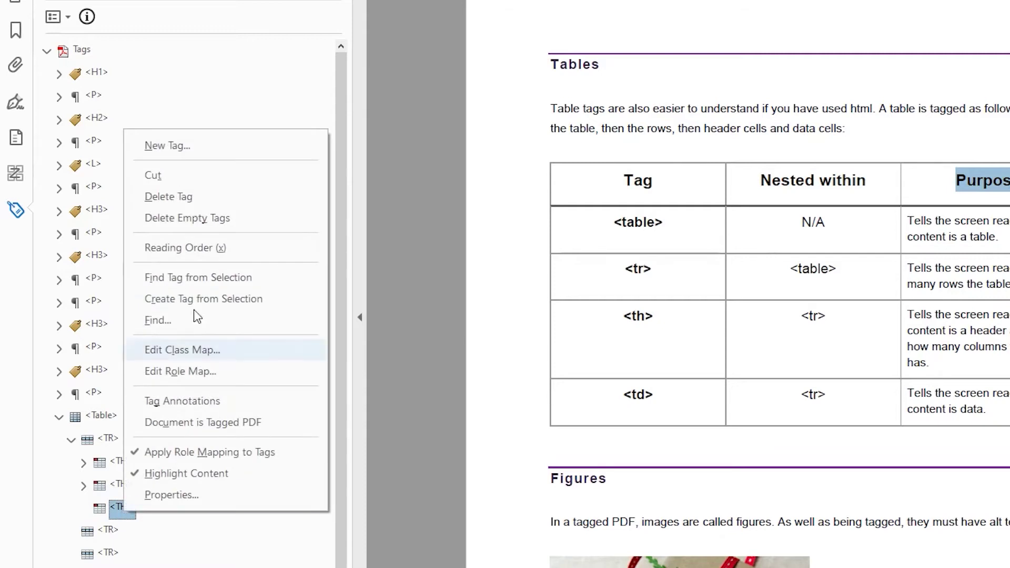
pyautogui.click(200, 298)
pyautogui.click(82, 509)
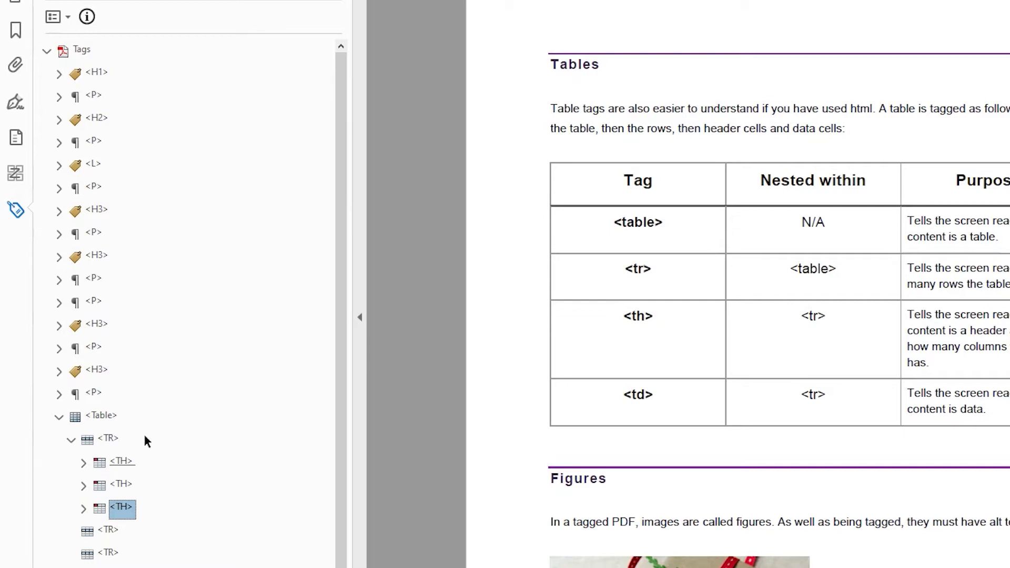
# Check the first row tag and its three header cell tags against the highlighted headings, and collapse the row tag.
pyautogui.click(111, 448)
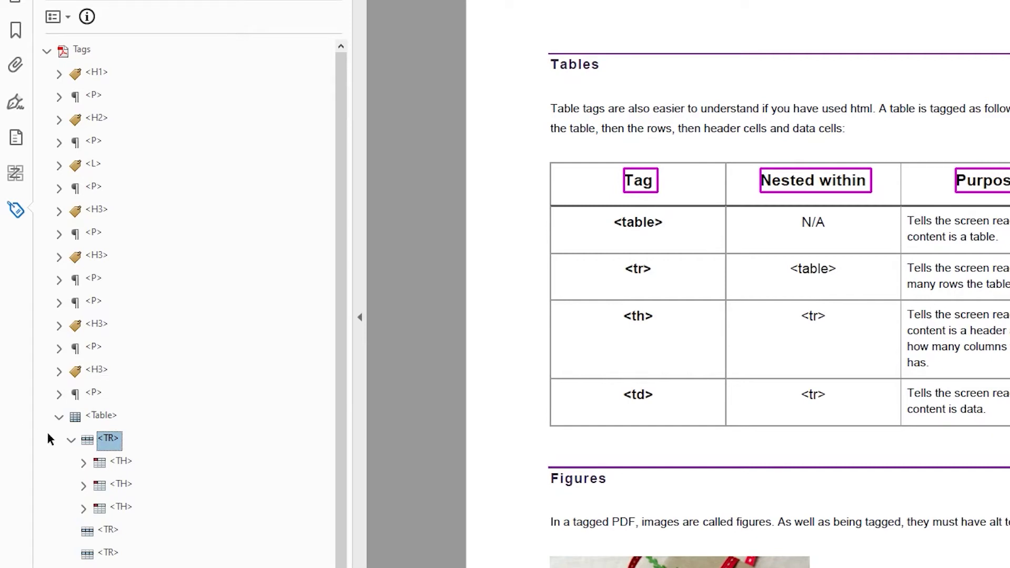
pyautogui.click(122, 463)
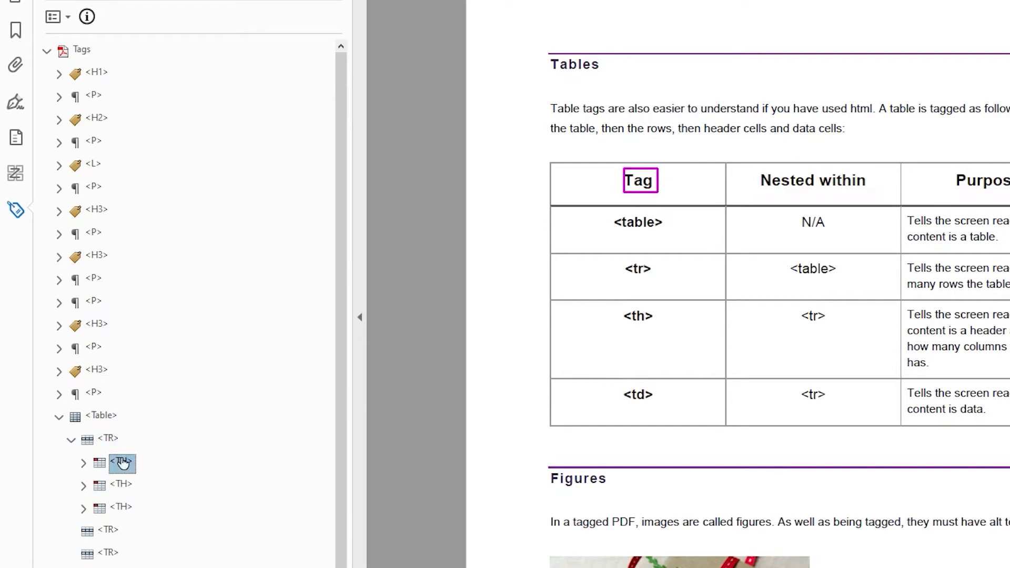
pyautogui.click(122, 488)
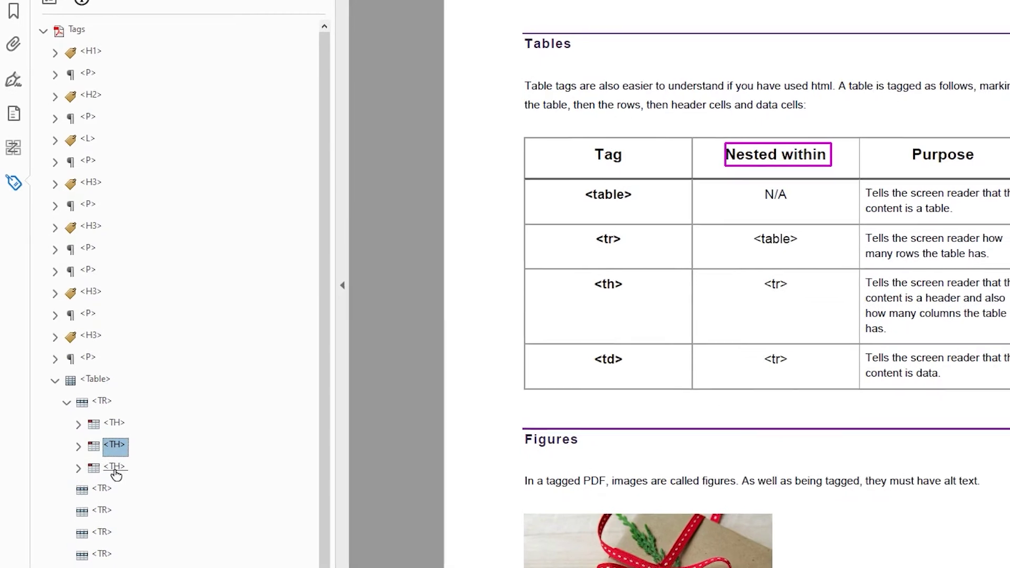
pyautogui.click(122, 509)
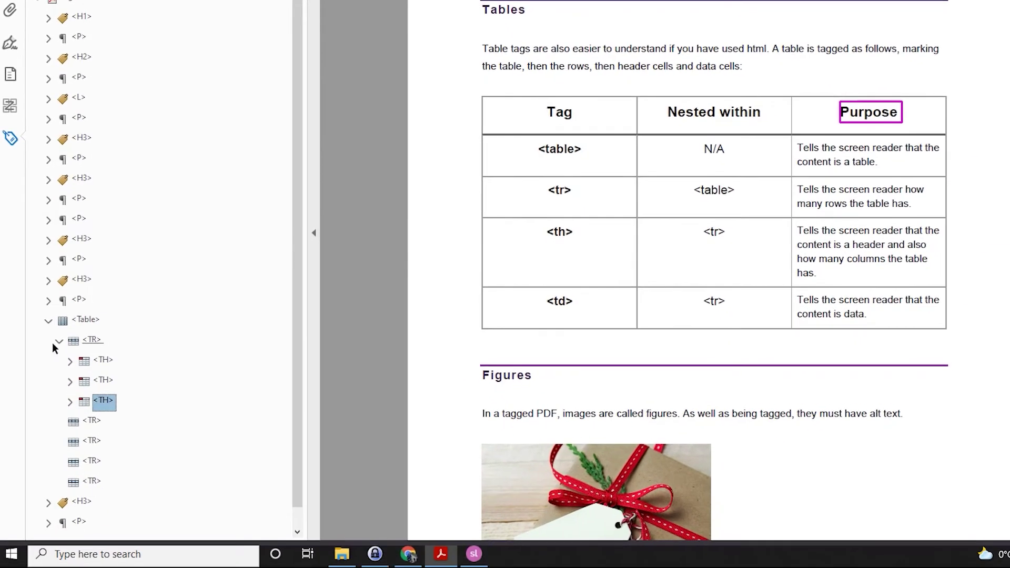
pyautogui.click(60, 347)
# Create a Table Data Cell tag and nest it inside the second row tag of the table.
pyautogui.click(95, 362)
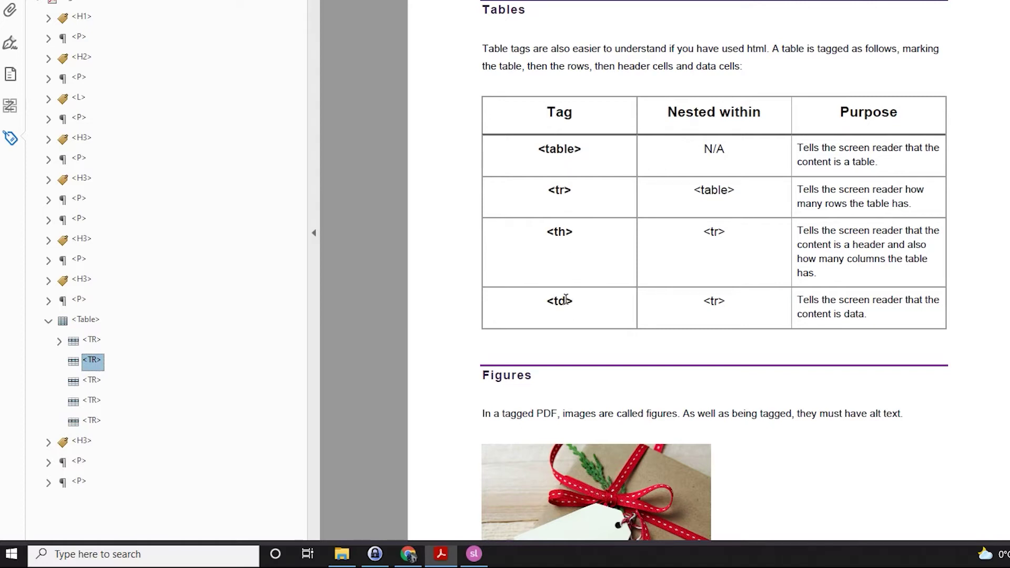
pyautogui.rightClick(95, 365)
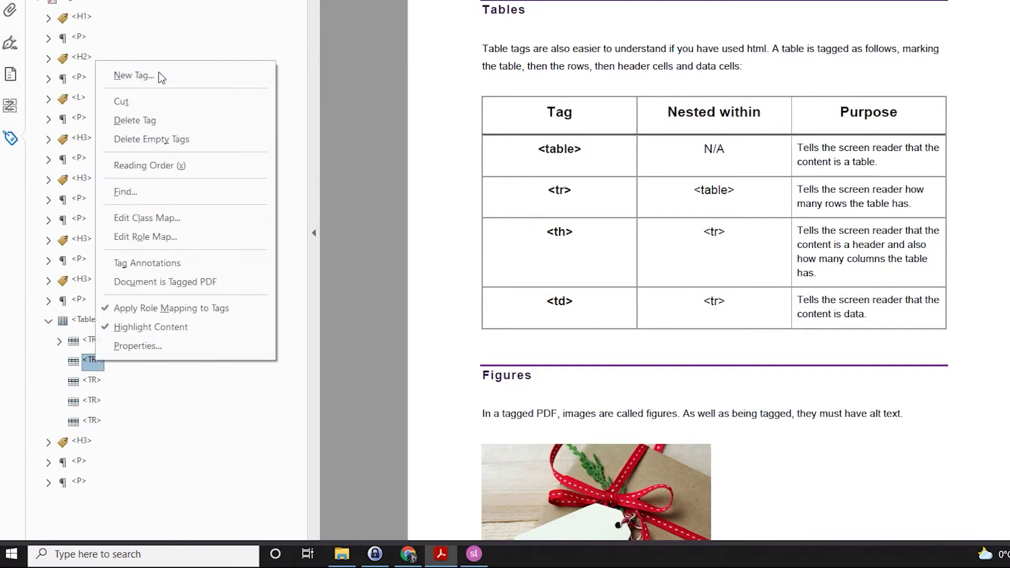
pyautogui.click(135, 75)
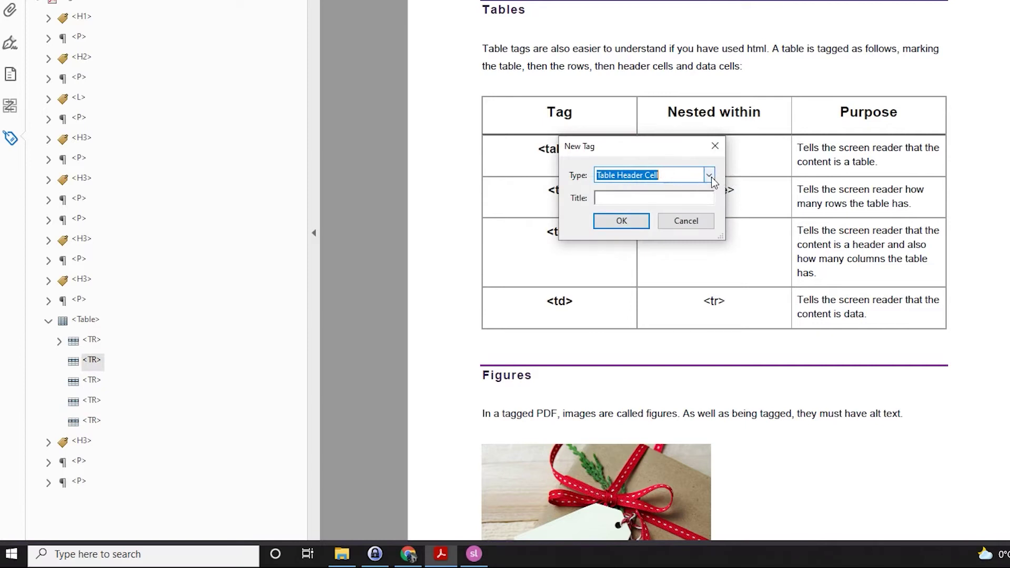
pyautogui.click(710, 176)
pyautogui.click(642, 247)
pyautogui.click(622, 221)
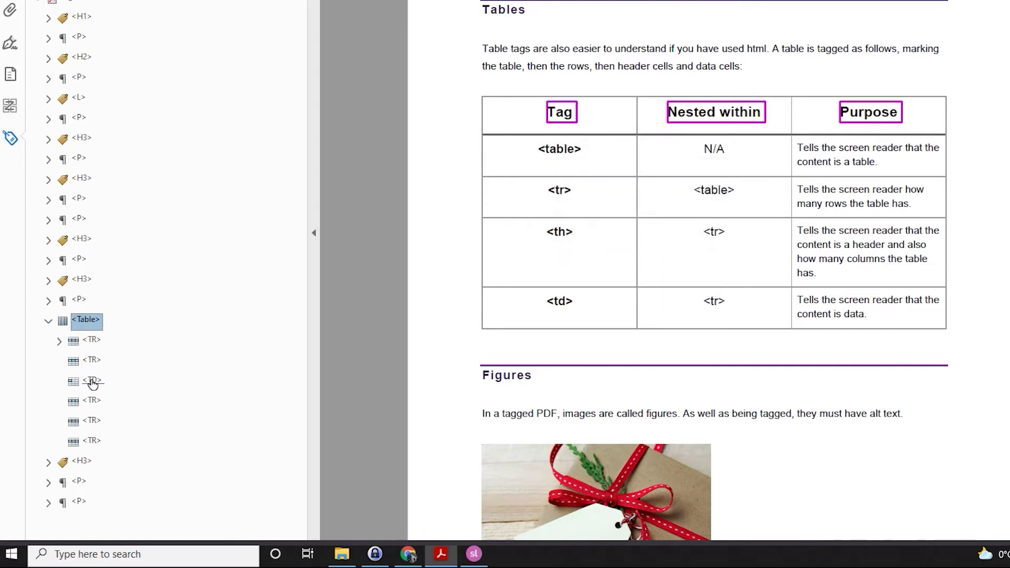
pyautogui.moveTo(92, 385); pyautogui.dragTo(93, 368)
# Add two more Table Data Cell tags inside the second row, below the existing data cell tag.
pyautogui.rightClick(110, 383)
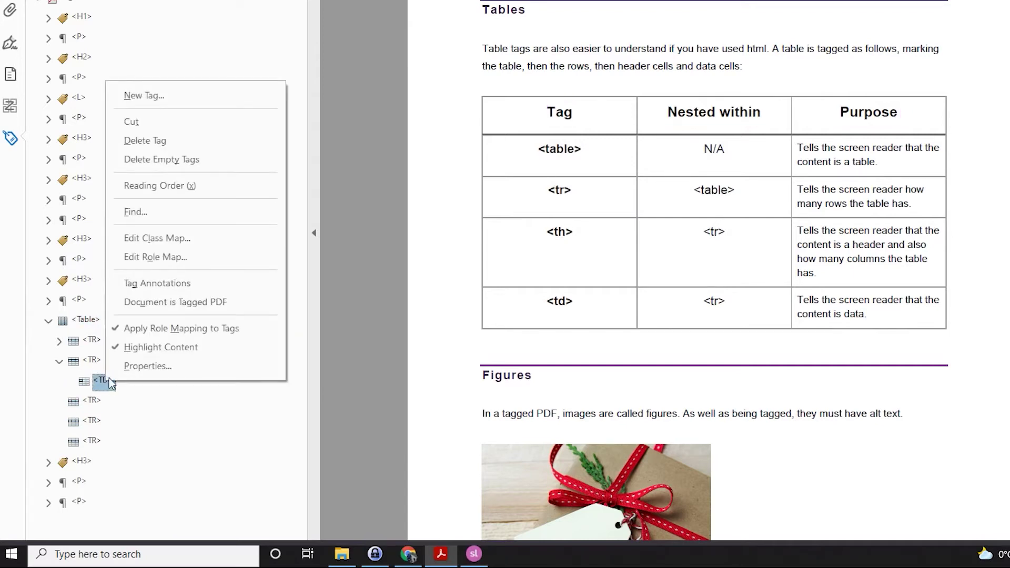
pyautogui.click(139, 99)
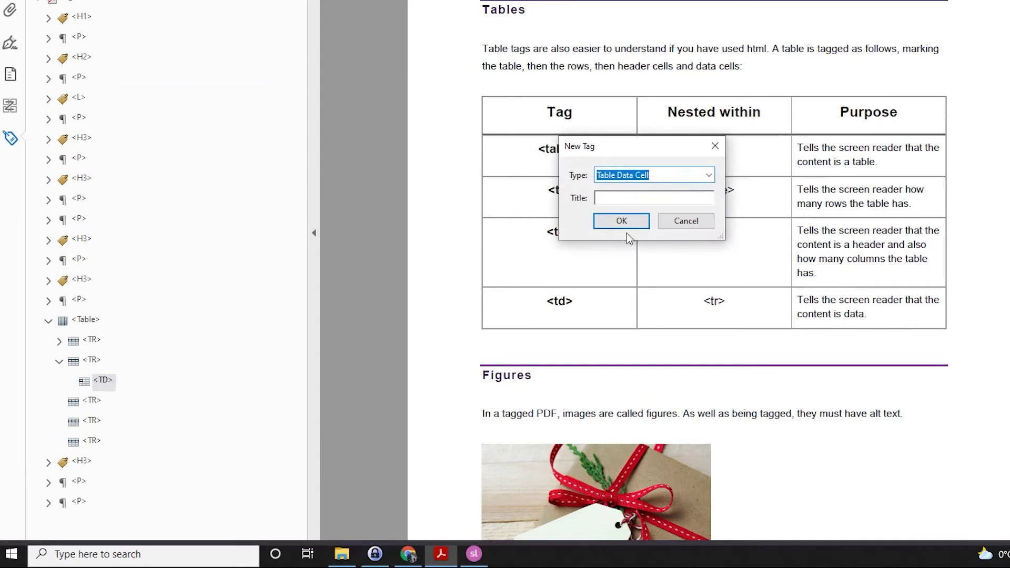
pyautogui.click(622, 221)
pyautogui.rightClick(100, 403)
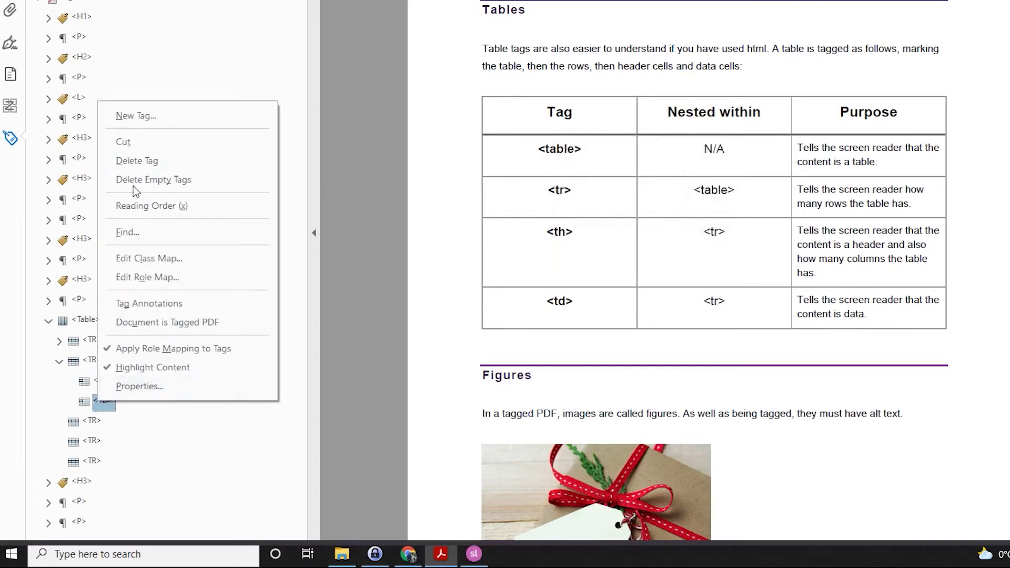
pyautogui.click(141, 115)
pyautogui.click(631, 223)
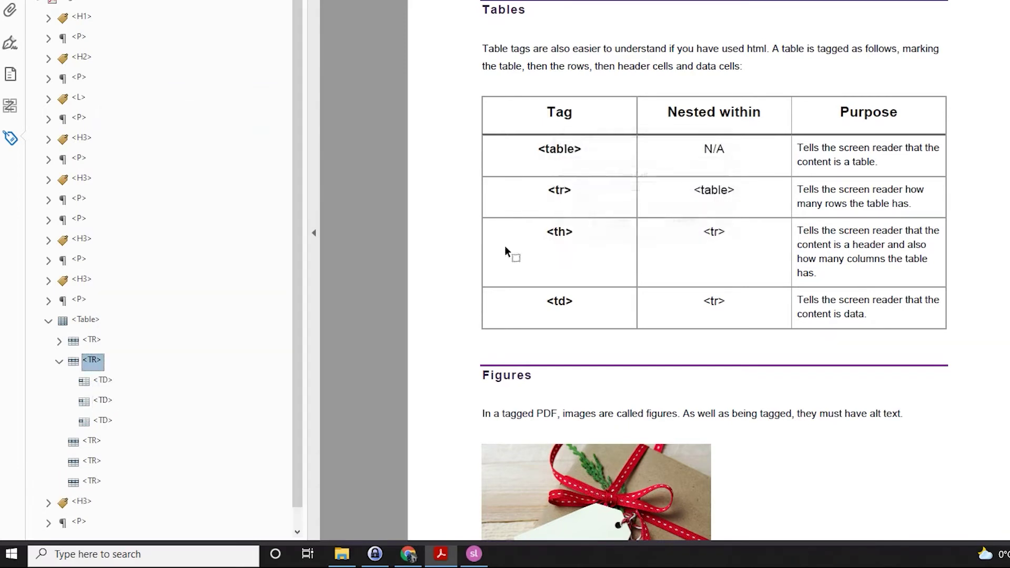
# Assign the "<table>" text to the second row's first data cell tag using Create Tag from Selection, and collapse that tag.
pyautogui.click(104, 382)
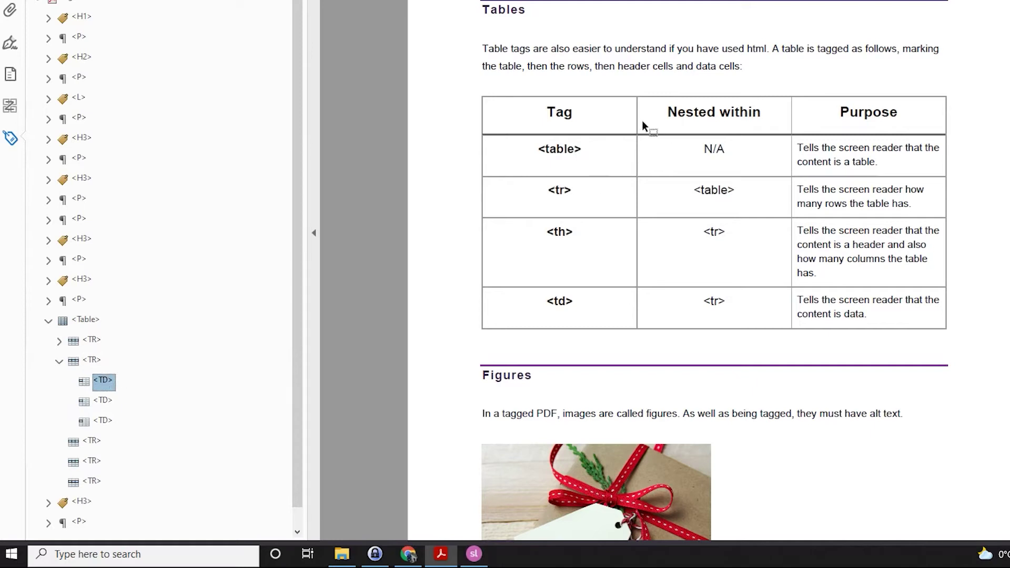
pyautogui.moveTo(539, 149); pyautogui.dragTo(584, 149)
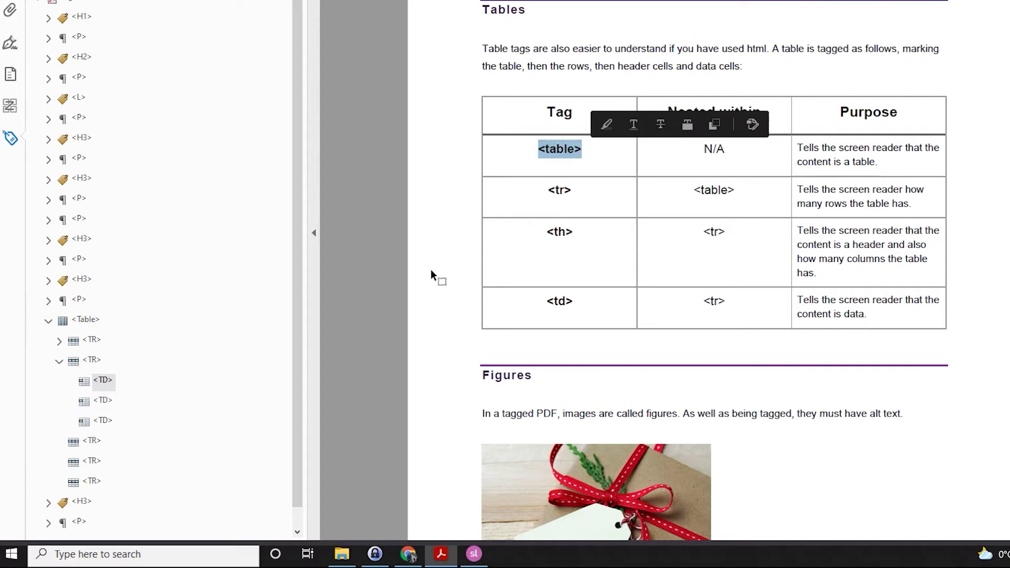
pyautogui.rightClick(108, 390)
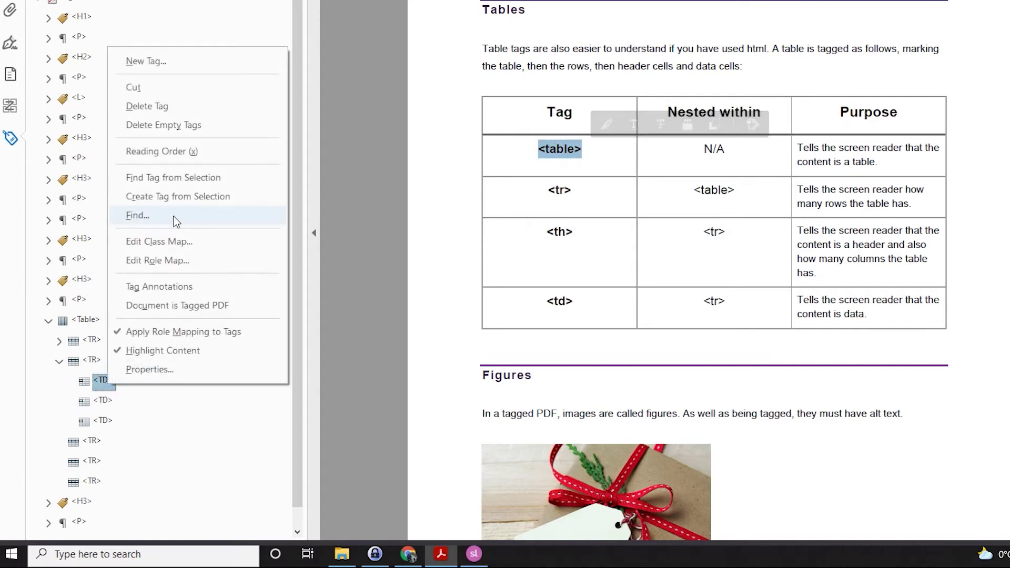
pyautogui.click(178, 196)
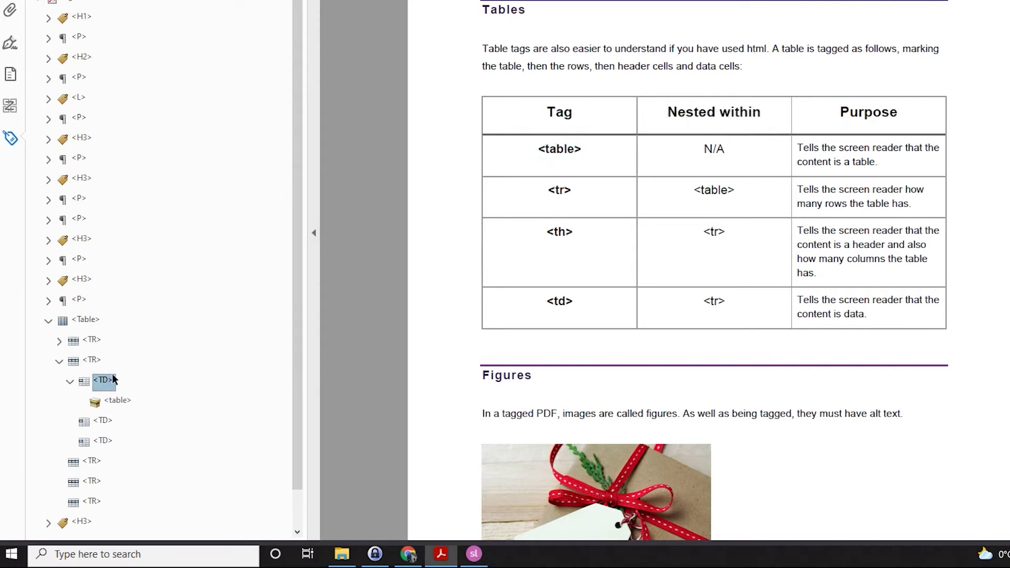
pyautogui.click(70, 381)
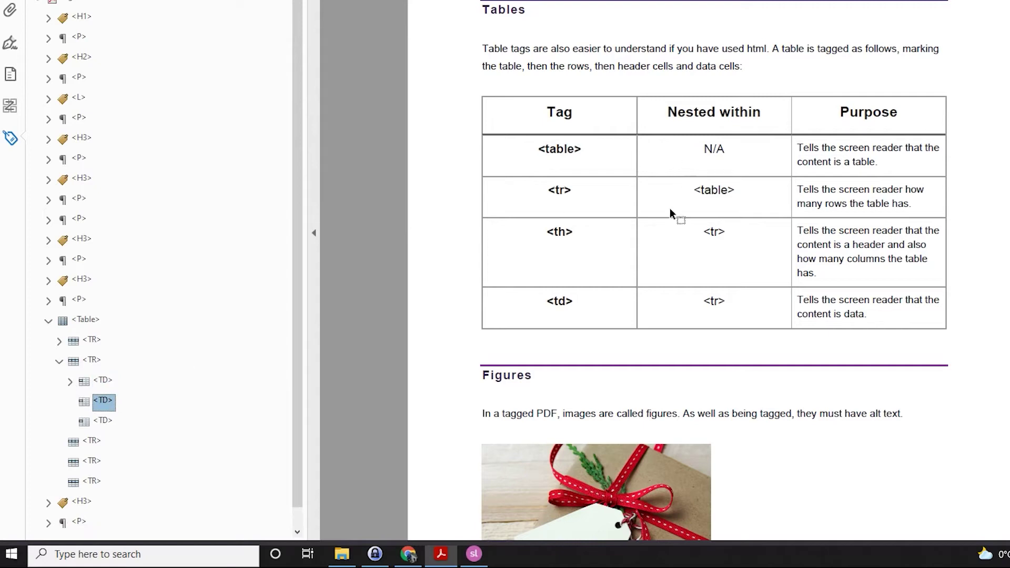
# Assign the "N/A" text to the second row's second data cell tag using Create Tag from Selection.
pyautogui.moveTo(704, 149); pyautogui.dragTo(739, 149)
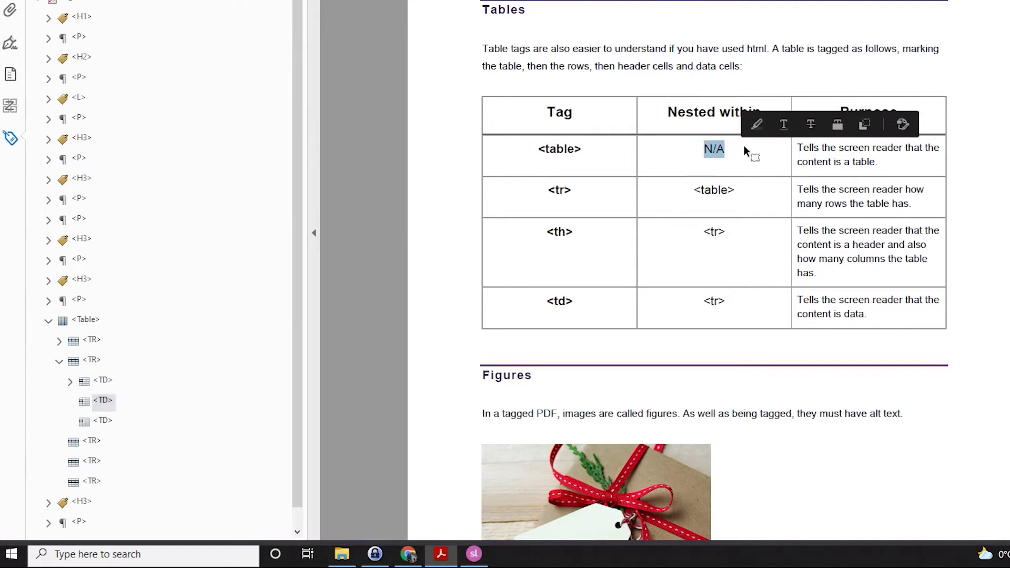
pyautogui.rightClick(96, 408)
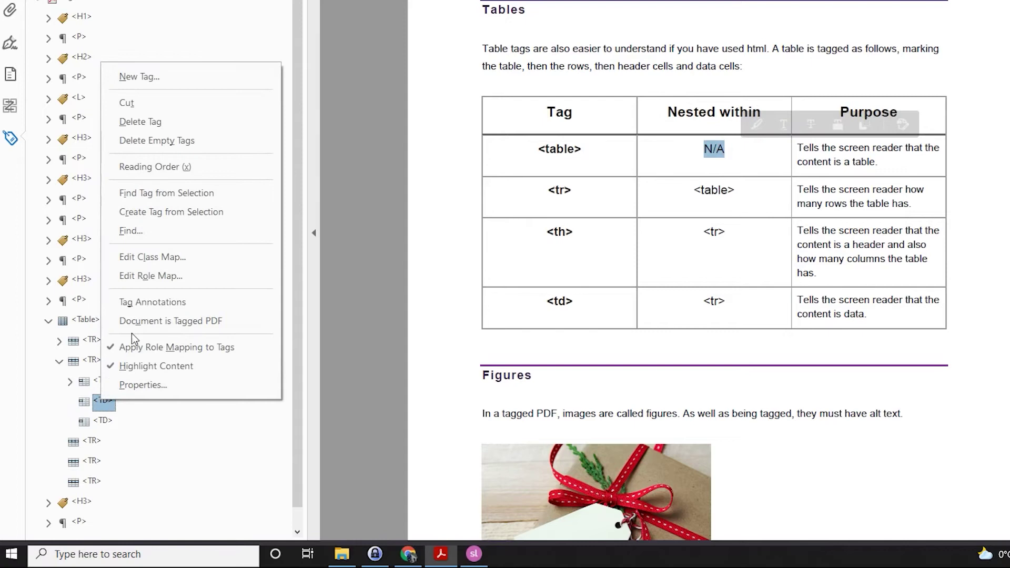
pyautogui.click(153, 216)
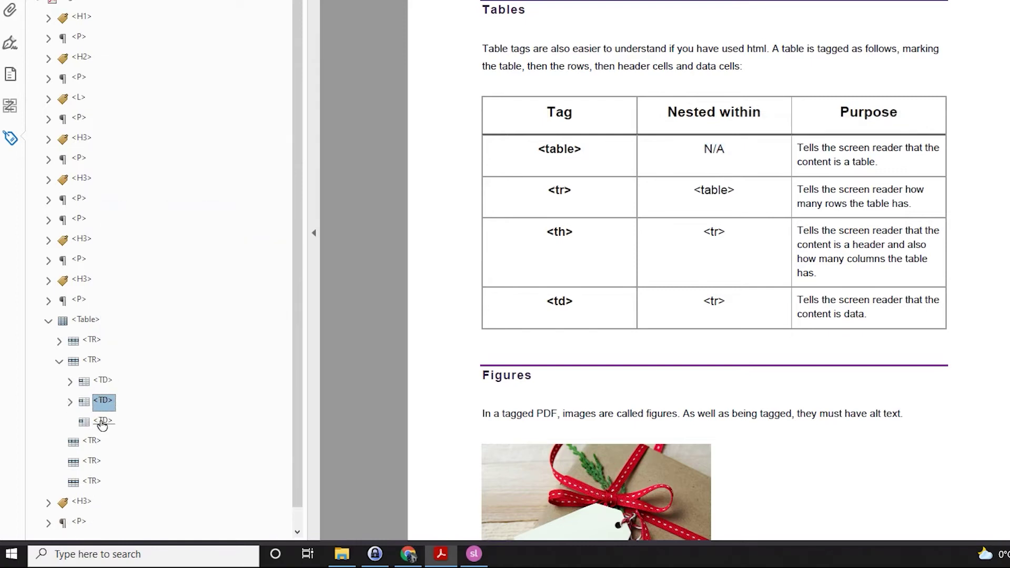
# Assign "Tells the screen reader that the content is a table." to the second row's third data cell tag, and collapse that tag.
pyautogui.moveTo(799, 148); pyautogui.dragTo(882, 168)
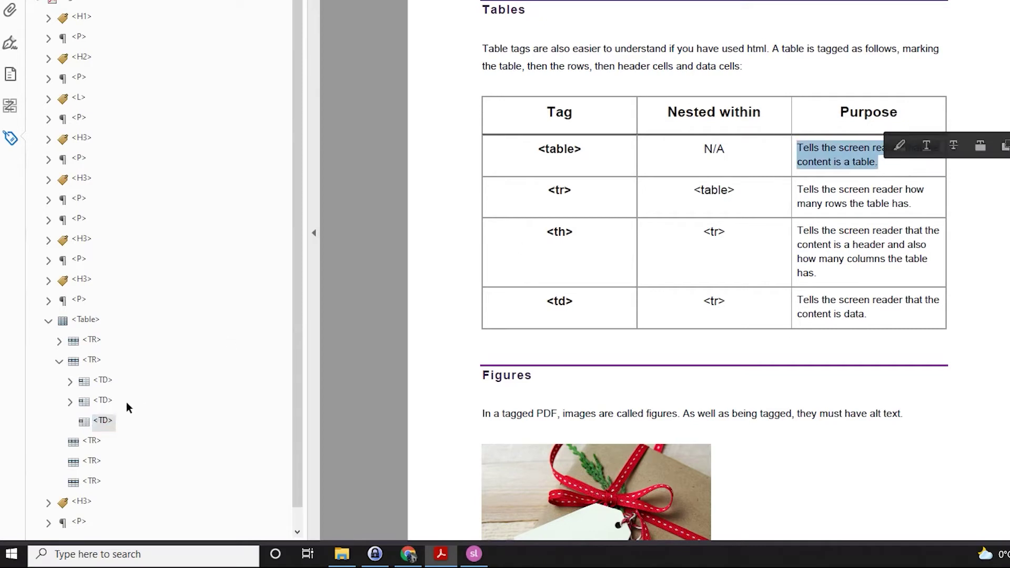
pyautogui.rightClick(103, 421)
pyautogui.click(168, 235)
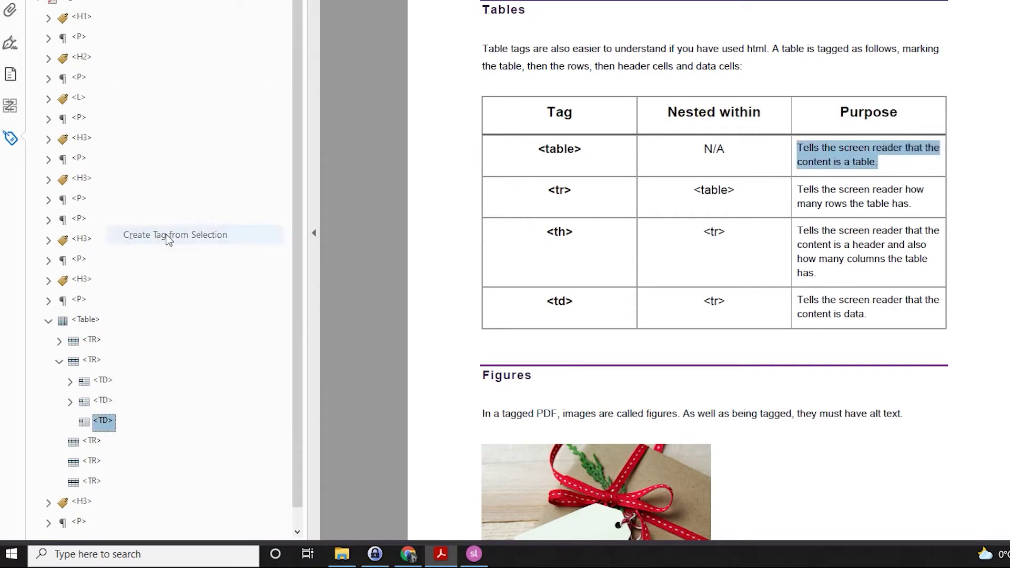
pyautogui.click(69, 423)
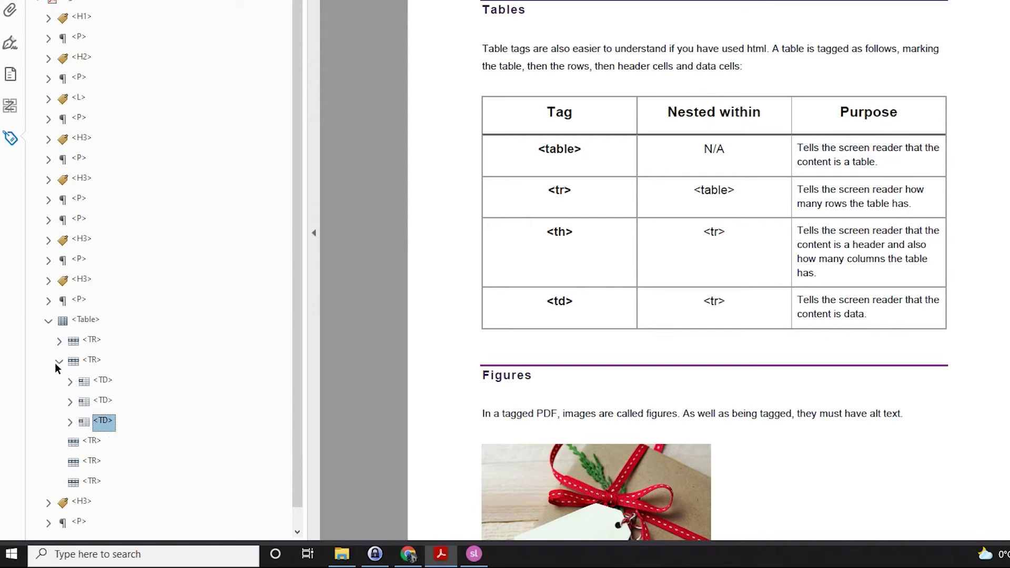
# Check the second row tag and its data cell tags against the highlighted table contents.
pyautogui.click(57, 362)
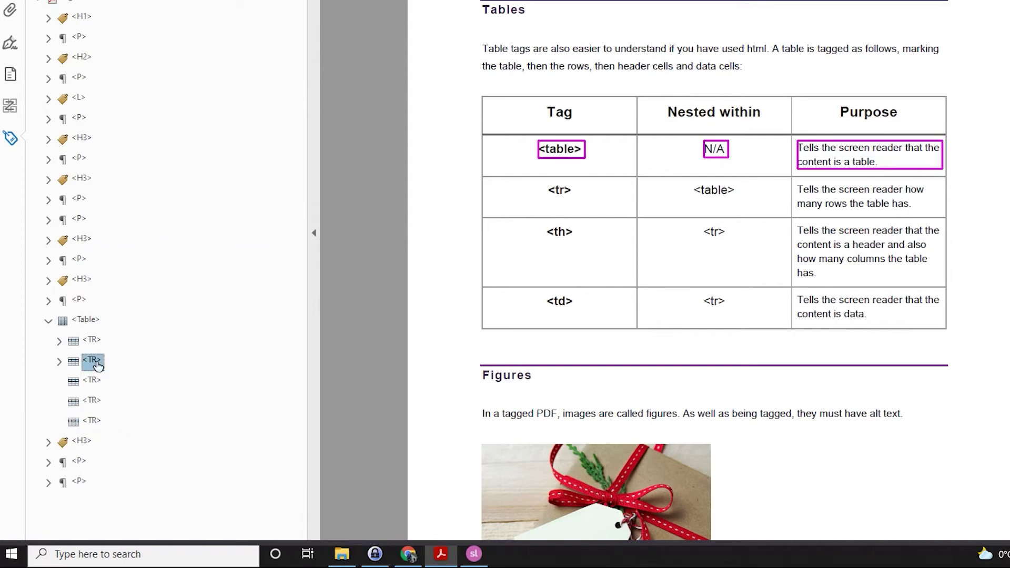
pyautogui.click(59, 362)
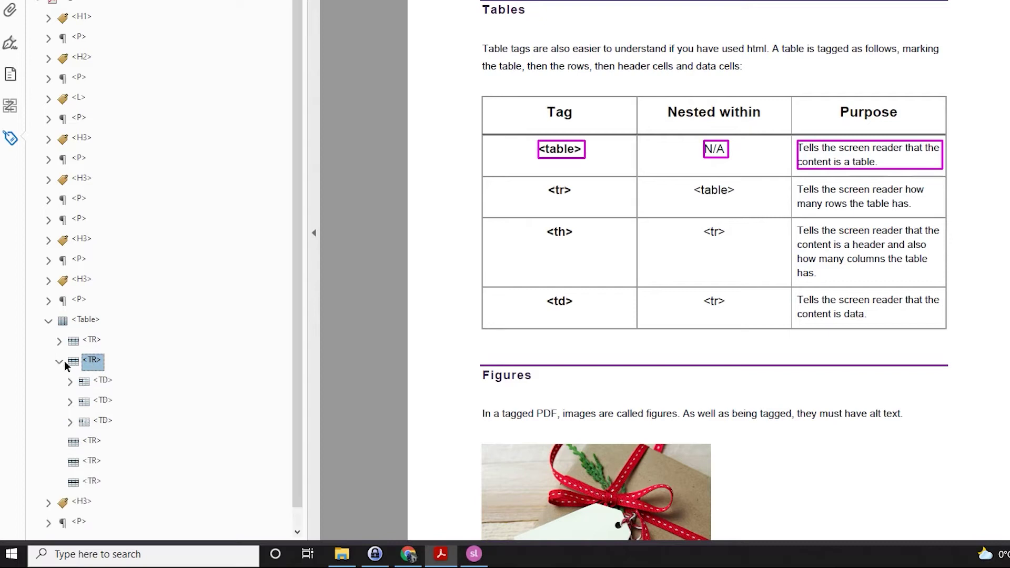
pyautogui.click(111, 383)
pyautogui.click(104, 402)
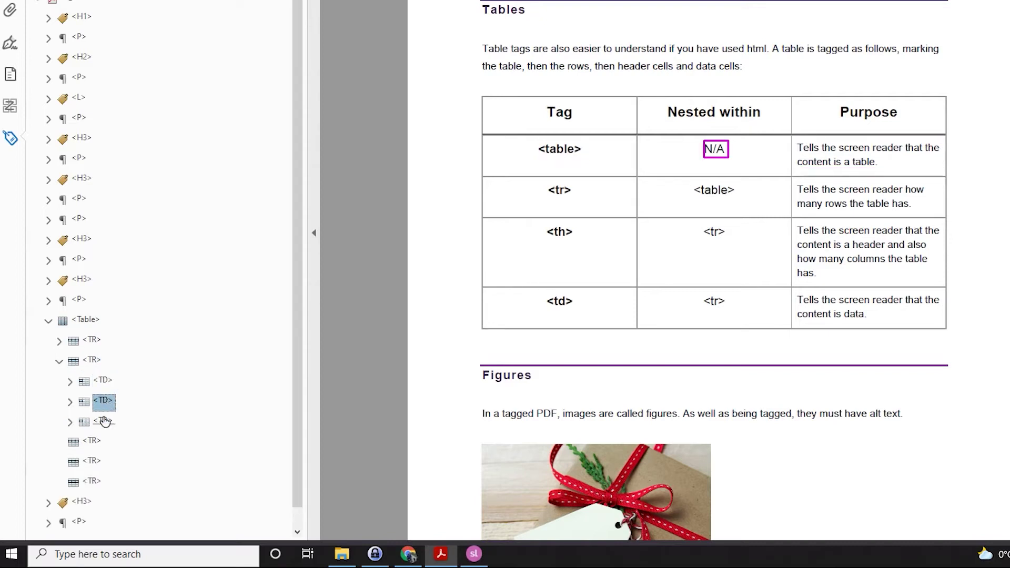
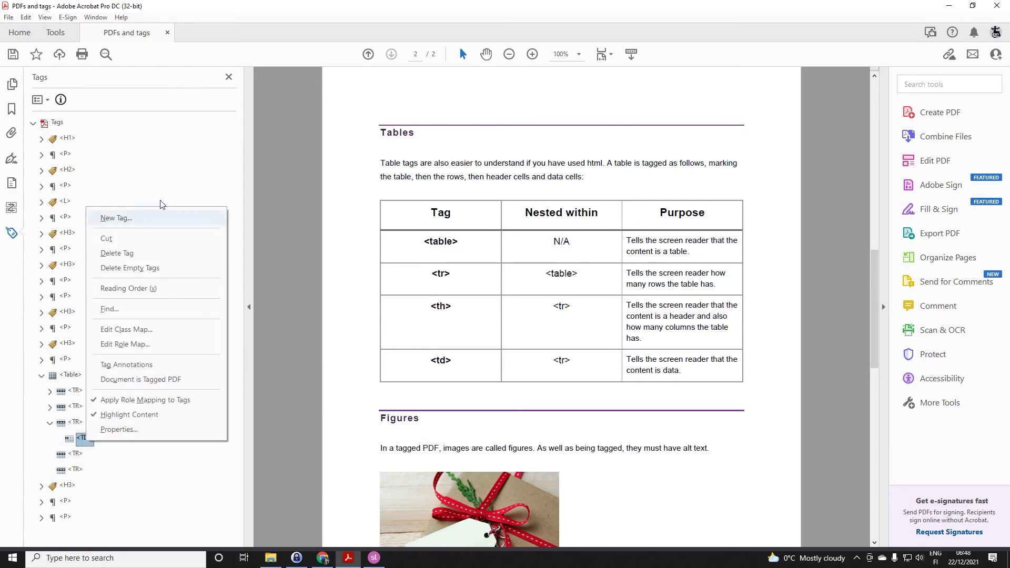
# Add two more Table Data Cell tags inside the third row, below its first data cell tag.
pyautogui.click(492, 296)
pyautogui.rightClick(102, 437)
pyautogui.click(115, 232)
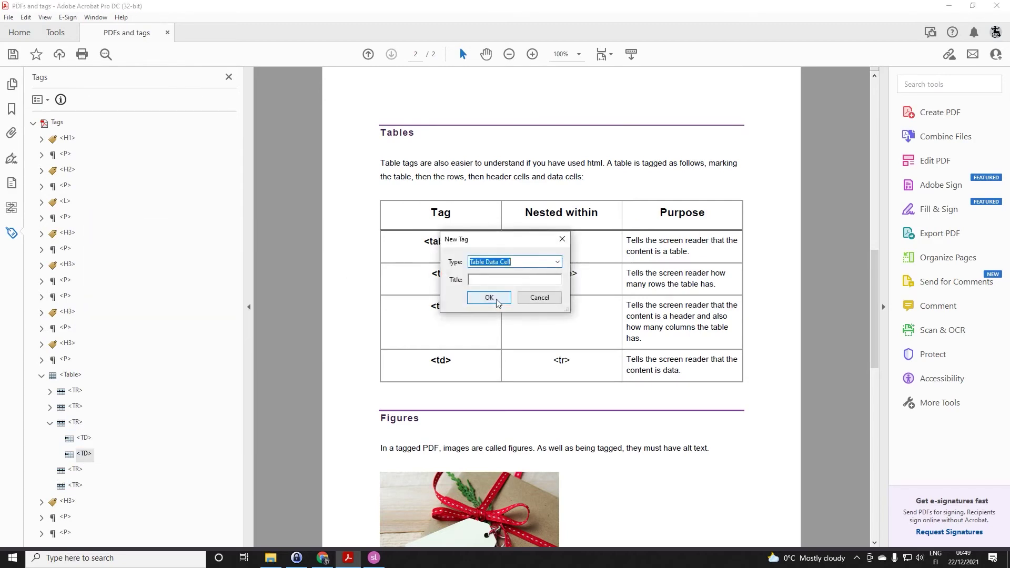
pyautogui.press('Return')
# Assign "<tr>", "<table>" and "Tells the screen reader how many rows the table has." to the third row's three data cell tags using Create Tag from Selection.
pyautogui.moveTo(430, 273); pyautogui.dragTo(451, 273)
pyautogui.click(85, 439)
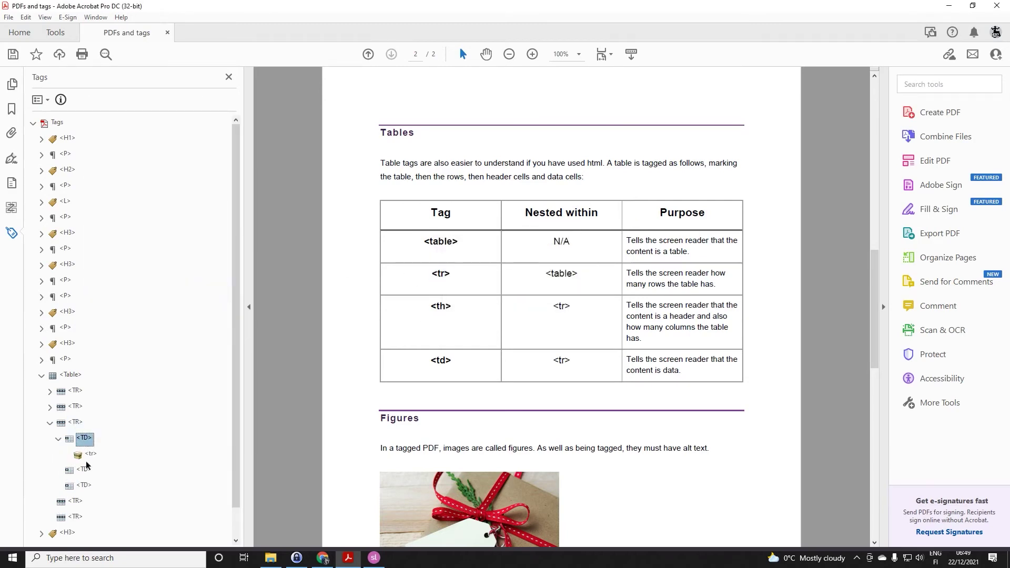
pyautogui.moveTo(545, 274); pyautogui.dragTo(715, 285)
pyautogui.rightClick(84, 455)
pyautogui.click(132, 278)
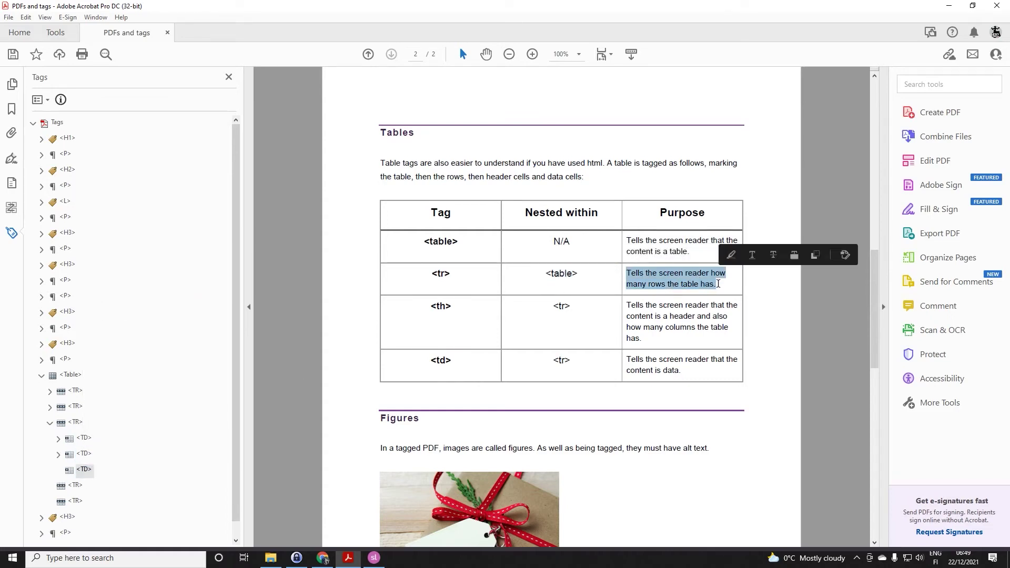
pyautogui.rightClick(84, 469)
pyautogui.click(129, 325)
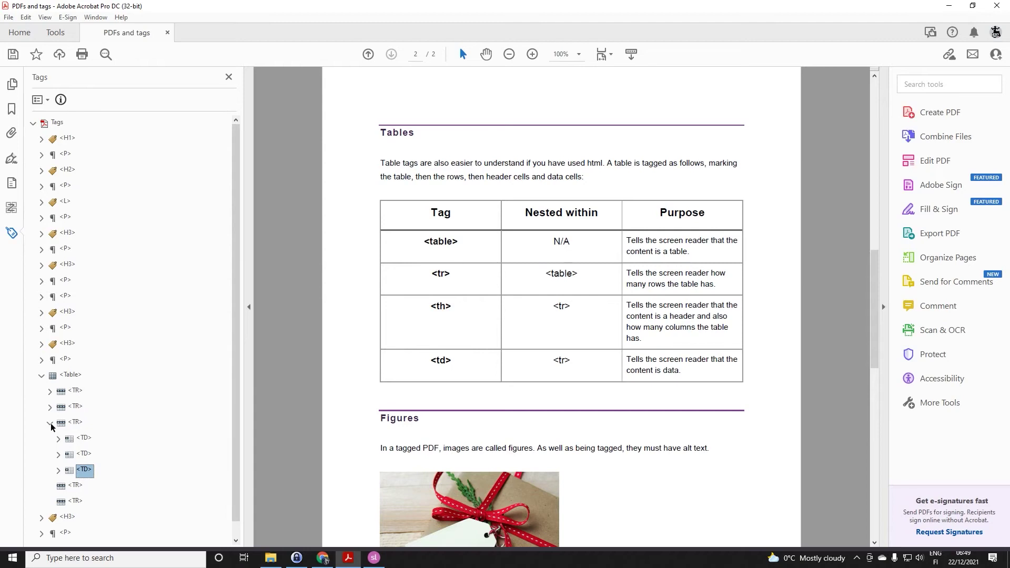
# Create a Table Data Cell tag and nest it inside the fourth row tag.
pyautogui.rightClick(92, 442)
pyautogui.press('Down')
pyautogui.press('Return')
pyautogui.press('Return')
pyautogui.click(75, 453)
# Add two more Table Data Cell tags inside the fourth row, and select the third row tag to check its contents.
pyautogui.rightClick(83, 453)
pyautogui.press('Down')
pyautogui.press('Return')
pyautogui.press('Return')
pyautogui.rightClick(84, 471)
pyautogui.press('Down')
pyautogui.press('Return')
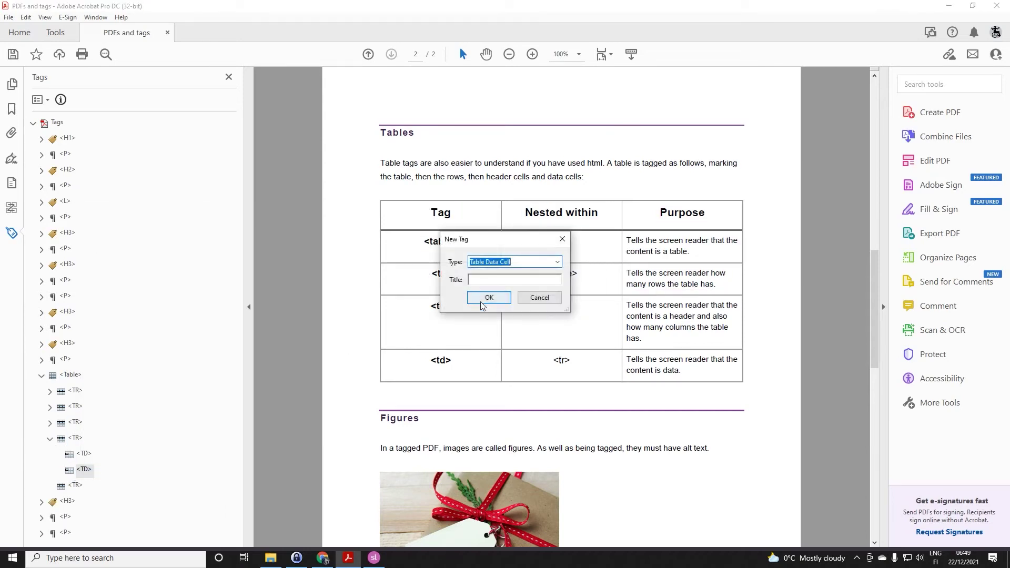
pyautogui.press('Return')
pyautogui.click(74, 424)
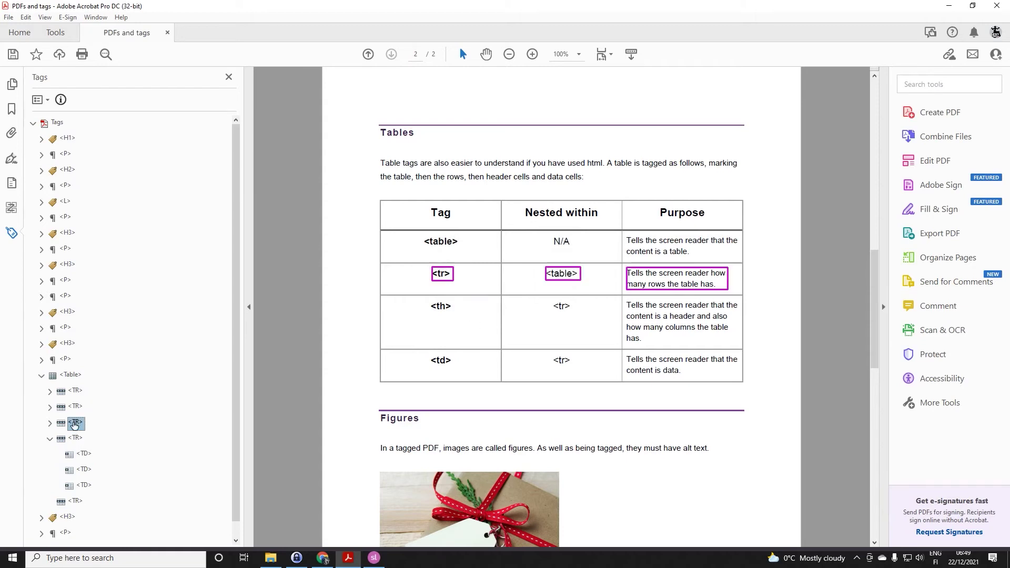
# Assign the "<th>" and "<tr>" texts to the fourth row's first and second data cell tags using Create Tag from Selection.
pyautogui.click(84, 453)
pyautogui.rightClick(88, 453)
pyautogui.click(129, 244)
pyautogui.click(84, 471)
pyautogui.rightClick(84, 471)
pyautogui.click(129, 259)
# Assign the purpose text about header content and column count to the fourth row's third data cell tag, and collapse the row tag.
pyautogui.click(84, 486)
pyautogui.moveTo(617, 306); pyautogui.dragTo(650, 337)
pyautogui.rightClick(84, 486)
pyautogui.click(139, 339)
pyautogui.press('Left')
pyautogui.press('Left')
# Add three Table Data Cell tags inside the fifth row tag of the table.
pyautogui.rightClick(75, 457)
pyautogui.click(121, 233)
pyautogui.click(489, 300)
pyautogui.rightClick(76, 463)
pyautogui.click(121, 250)
pyautogui.click(490, 298)
pyautogui.rightClick(84, 485)
pyautogui.click(121, 262)
pyautogui.press('Return')
# Assign the "<td>" and "<tr>" texts to the fifth row's first and second data cell tags using Create Tag from Selection.
pyautogui.click(83, 471)
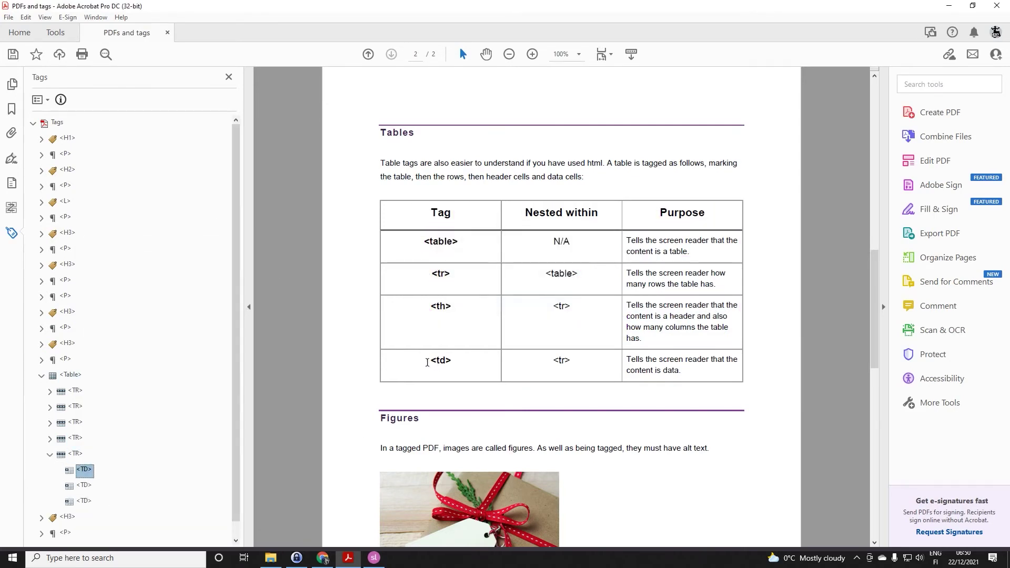
pyautogui.rightClick(83, 472)
pyautogui.press('Escape')
pyautogui.click(84, 485)
pyautogui.rightClick(79, 486)
pyautogui.click(132, 335)
# Assign the purpose text about data content to the fifth row's third data cell tag with Create Tag from Selection, and collapse the row tag.
pyautogui.click(84, 501)
pyautogui.moveTo(627, 358); pyautogui.dragTo(682, 371)
pyautogui.rightClick(85, 501)
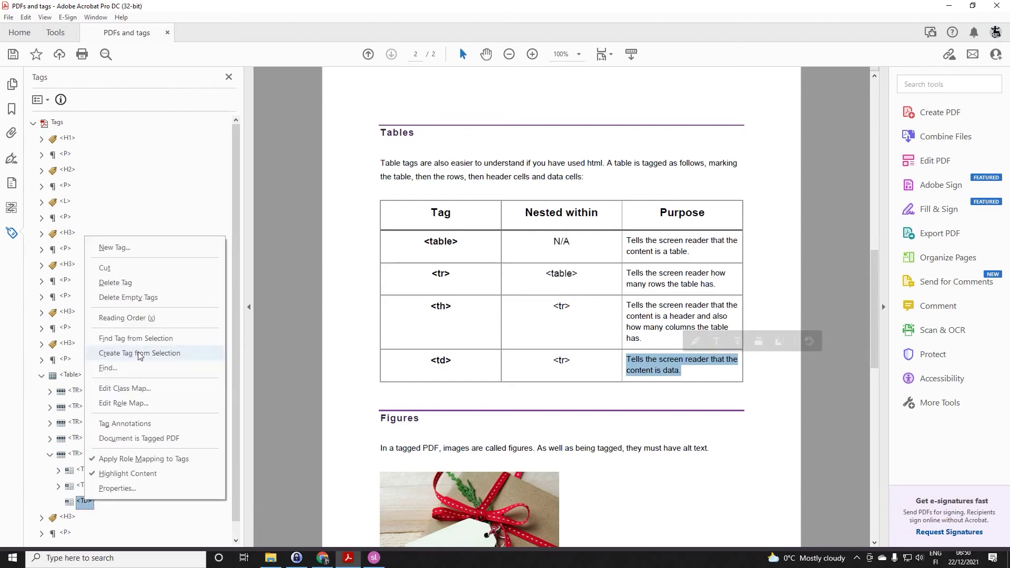
pyautogui.click(132, 336)
pyautogui.click(50, 455)
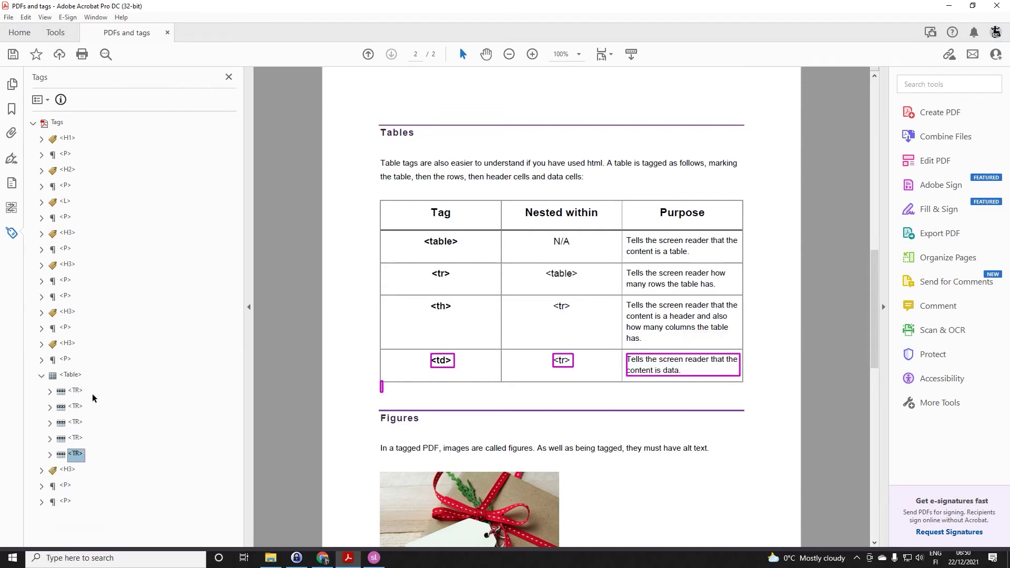
# Check which page content the table tag, the first row tag and its three header cell tags cover.
pyautogui.click(71, 376)
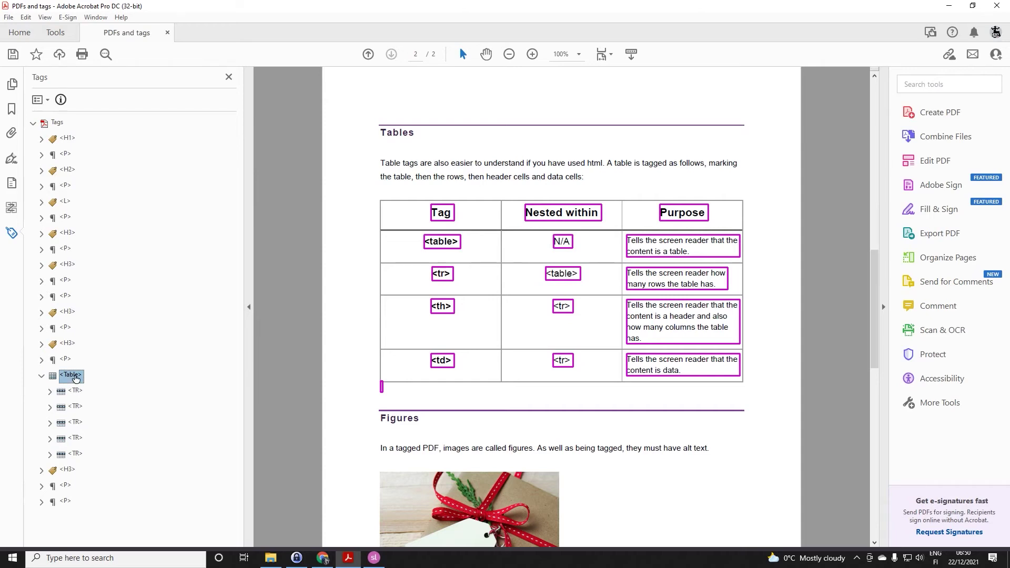
pyautogui.moveTo(75, 379); pyautogui.dragTo(281, 397)
pyautogui.click(50, 392)
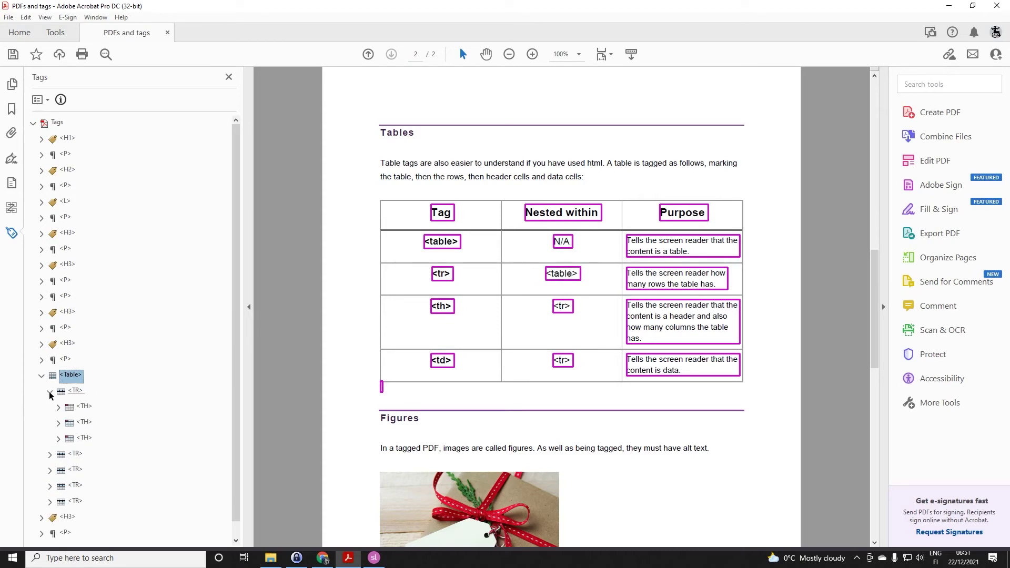
pyautogui.click(76, 392)
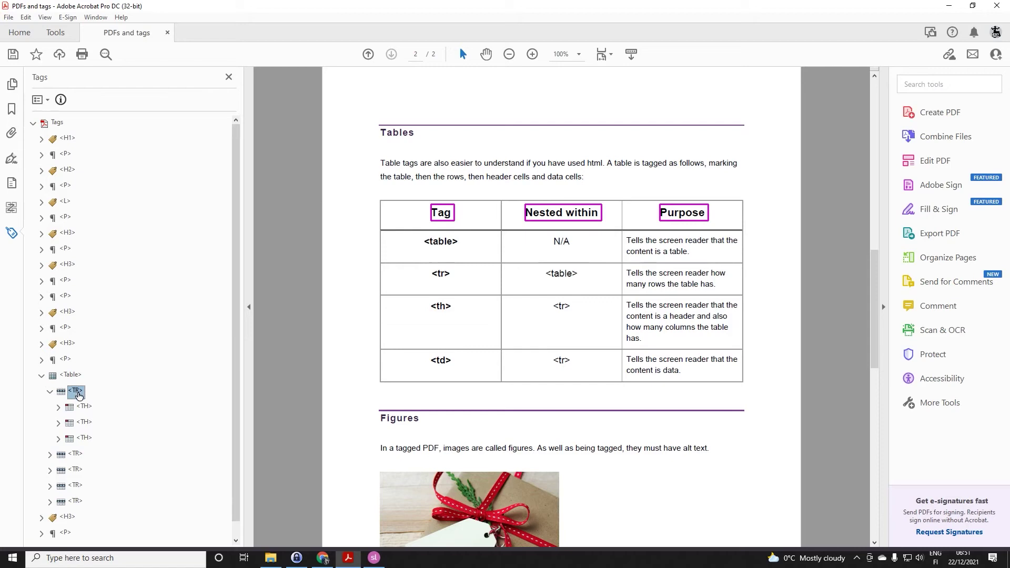
pyautogui.click(85, 407)
pyautogui.click(85, 423)
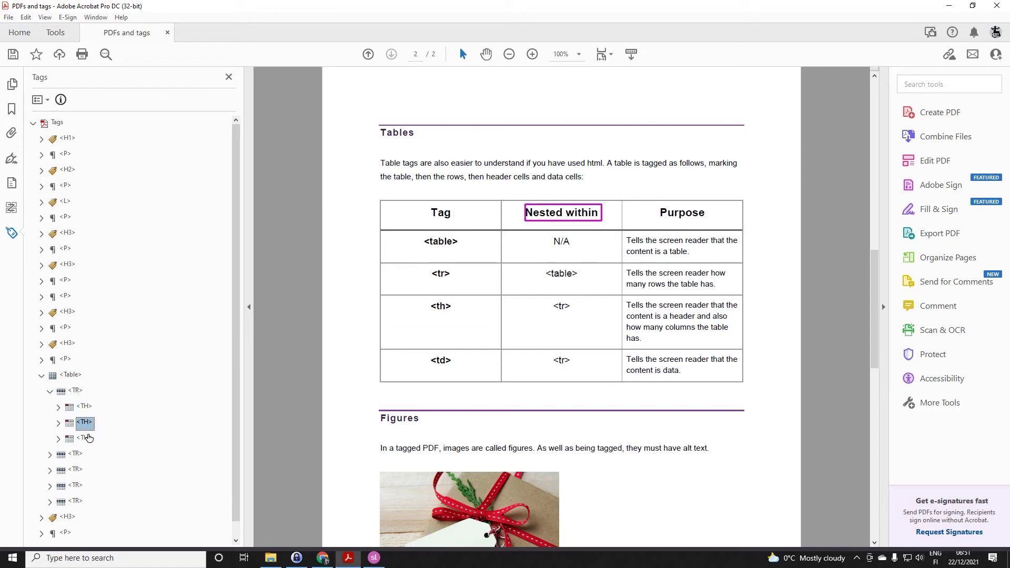
pyautogui.click(85, 438)
pyautogui.click(50, 392)
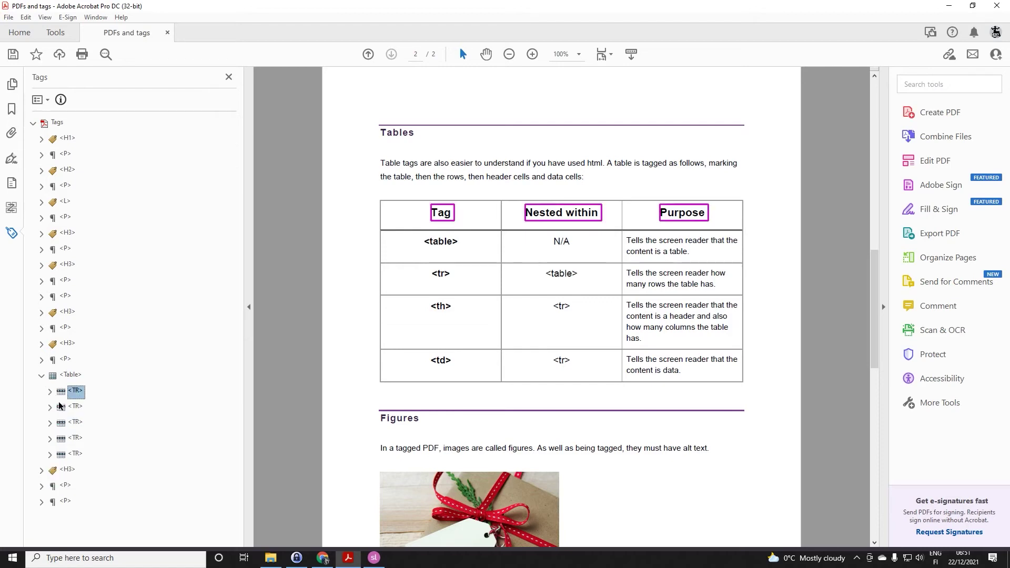
# Check which content the second and third row tags and their data cell tags cover in the table.
pyautogui.click(50, 408)
pyautogui.click(76, 407)
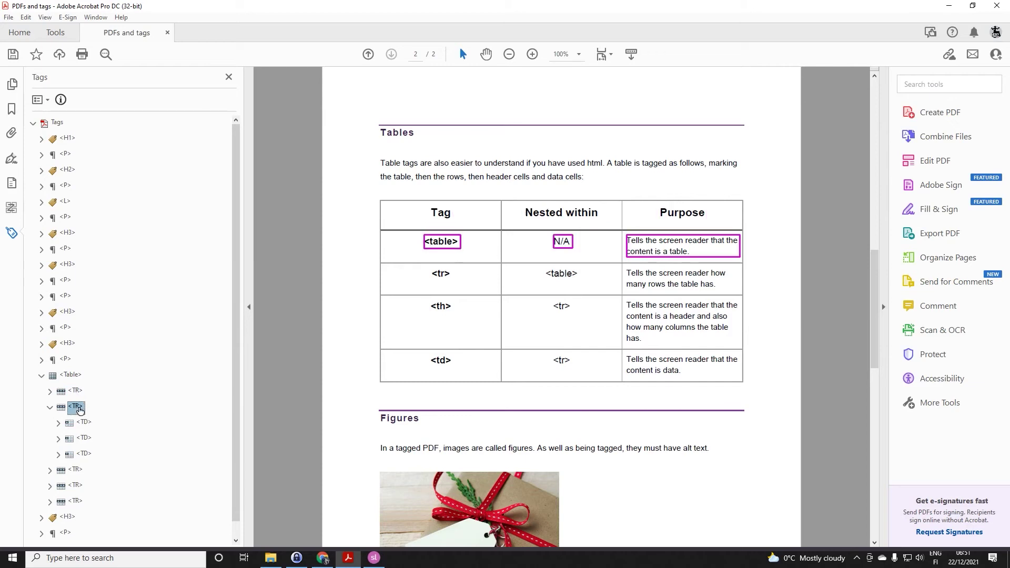
pyautogui.click(83, 423)
pyautogui.click(84, 438)
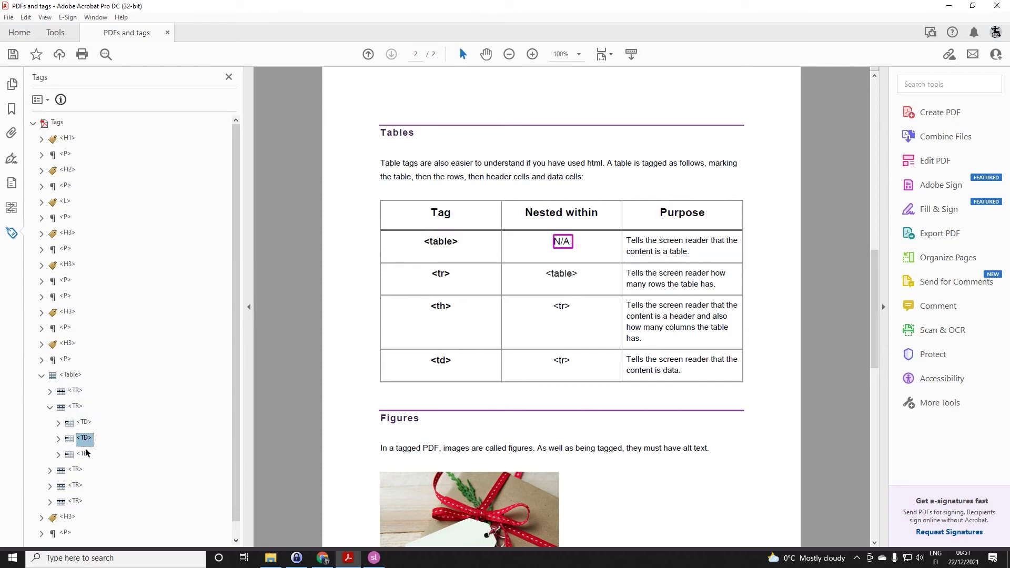
pyautogui.click(85, 455)
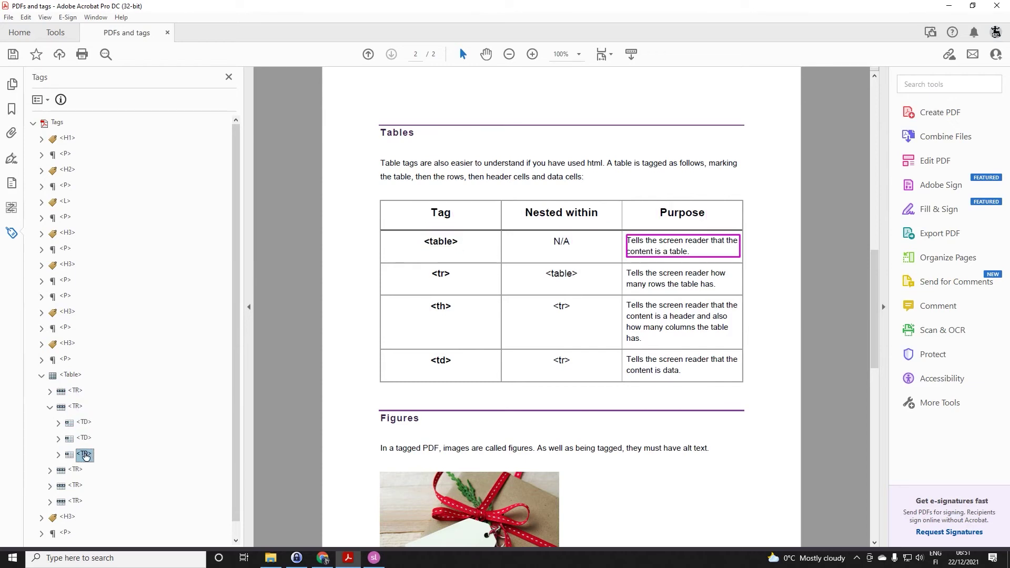
pyautogui.click(47, 408)
pyautogui.click(59, 424)
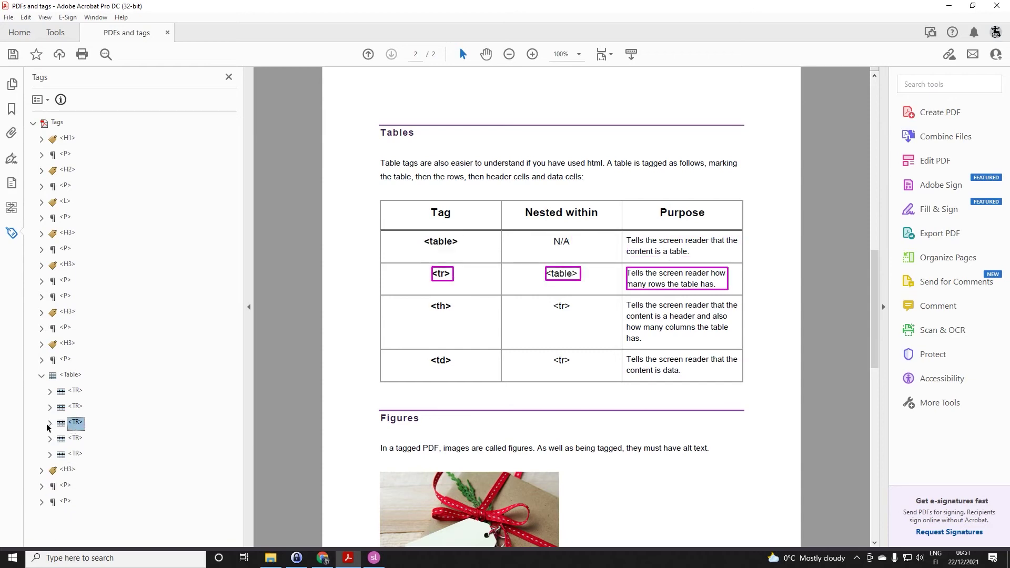
pyautogui.click(49, 423)
pyautogui.click(84, 439)
pyautogui.click(84, 455)
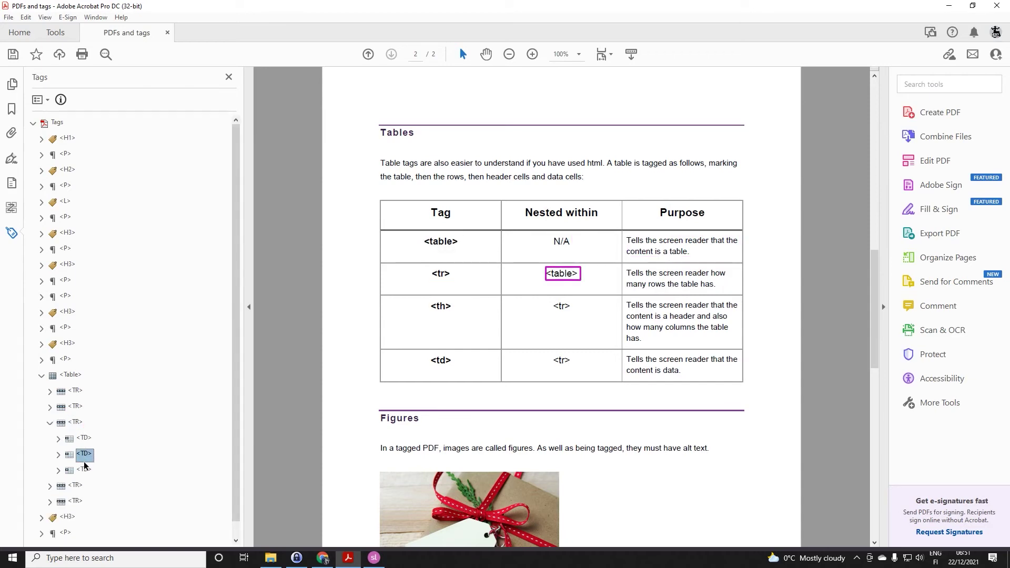
pyautogui.click(84, 469)
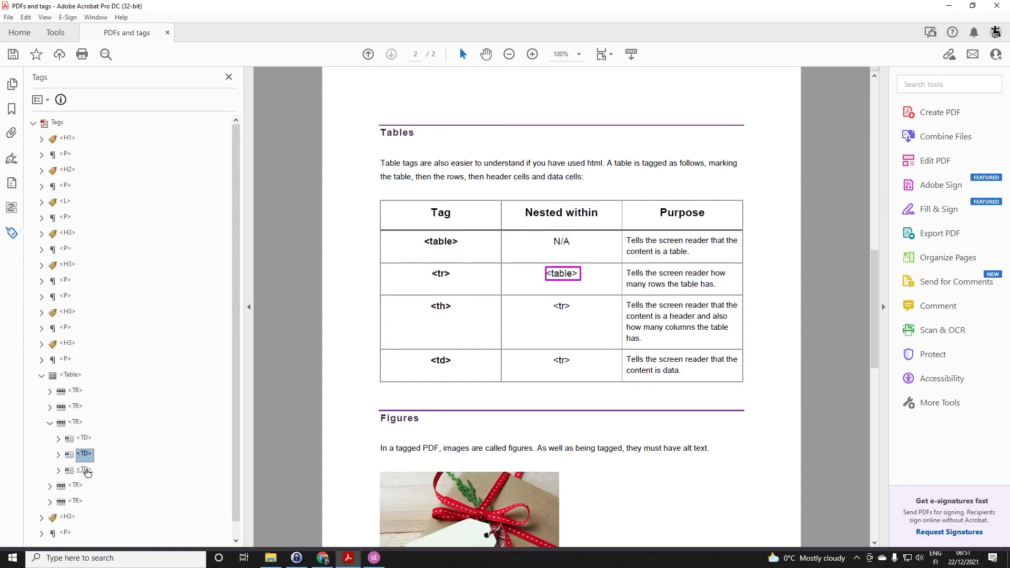
pyautogui.click(49, 423)
# Check which content the fourth and fifth row tags and their data cell tags cover in the table.
pyautogui.click(50, 439)
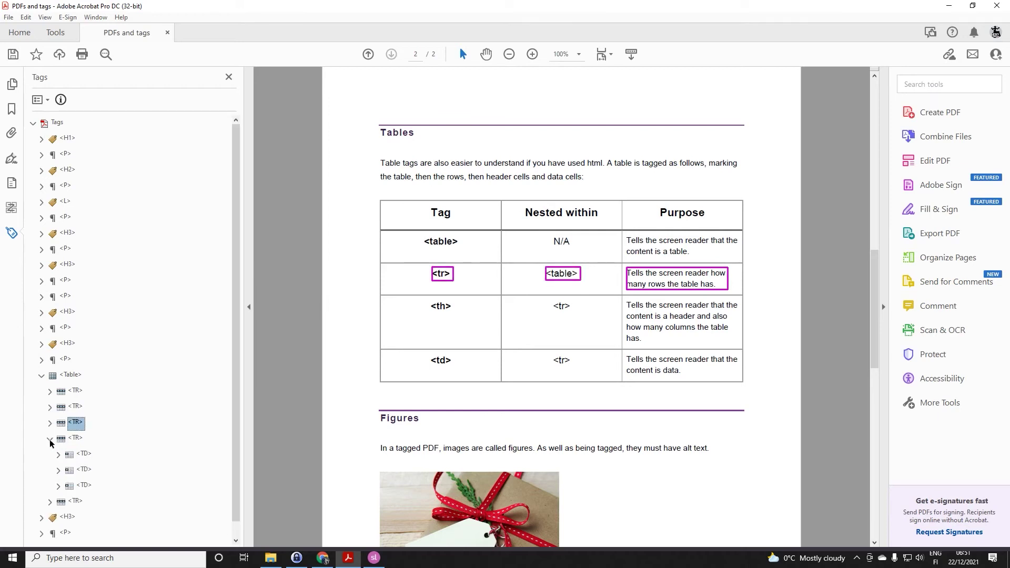
pyautogui.click(77, 439)
pyautogui.click(84, 454)
pyautogui.click(85, 470)
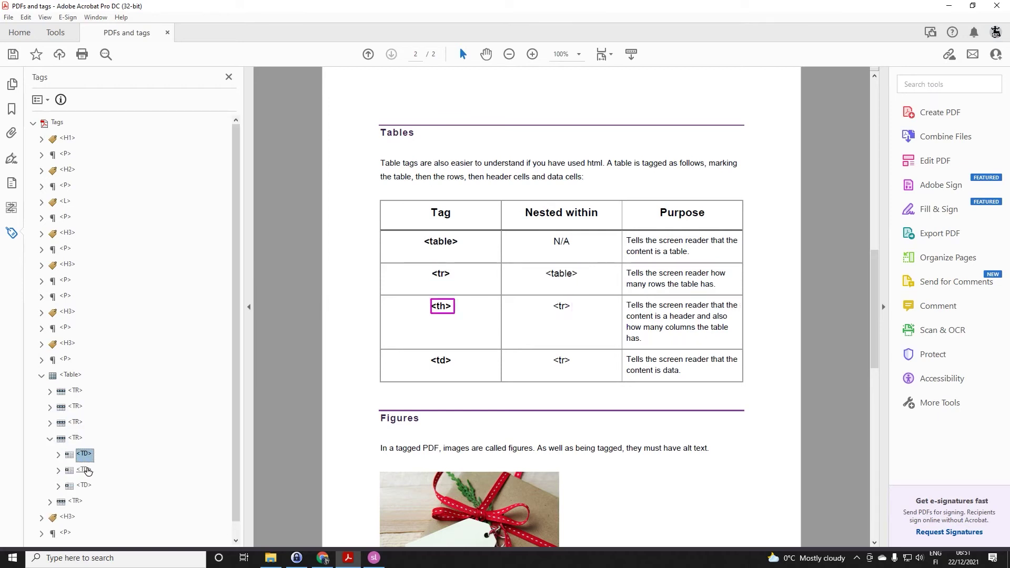
pyautogui.click(86, 486)
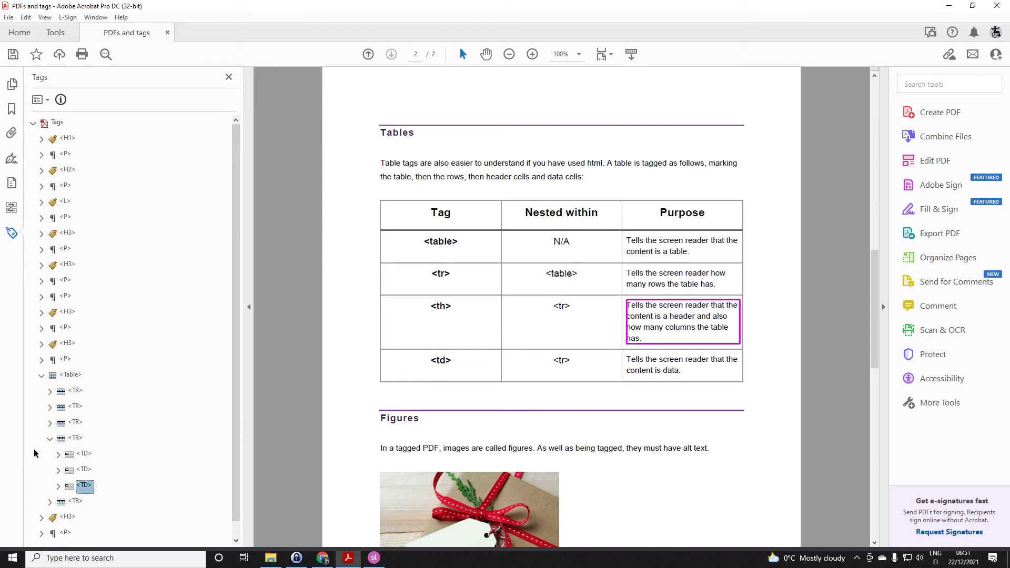
pyautogui.click(50, 439)
pyautogui.click(53, 456)
pyautogui.click(50, 455)
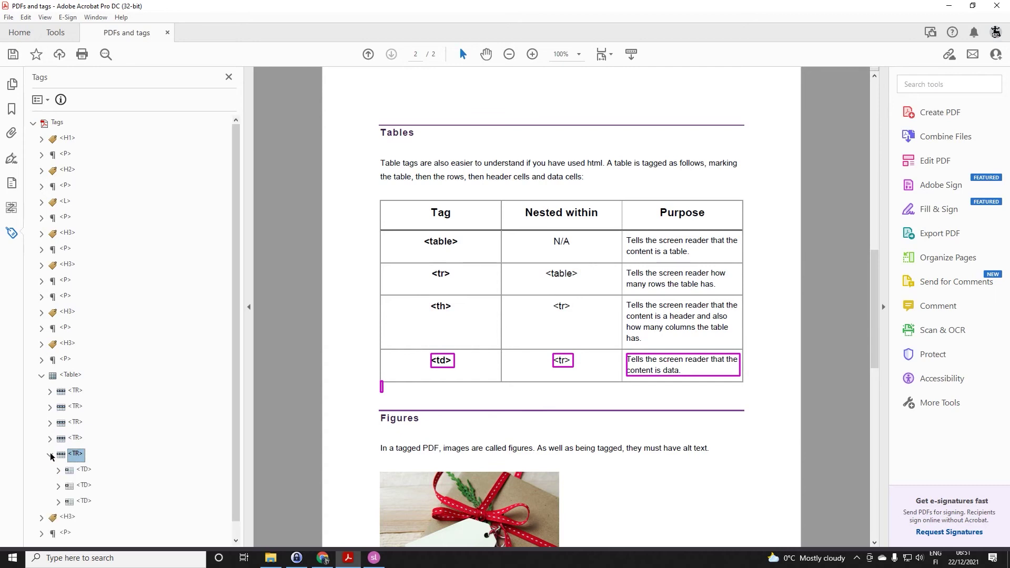
pyautogui.click(86, 469)
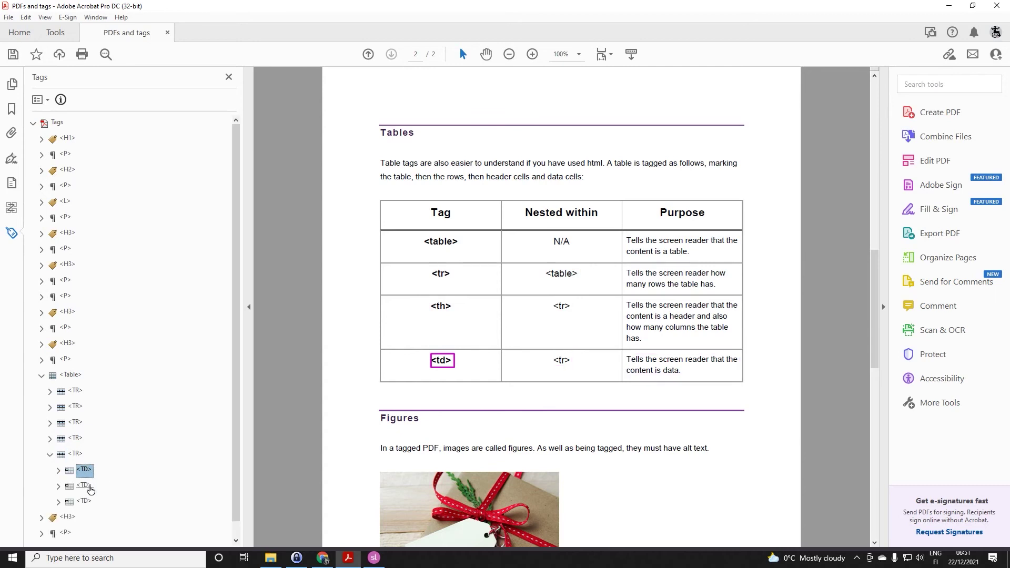
pyautogui.click(90, 488)
pyautogui.click(90, 503)
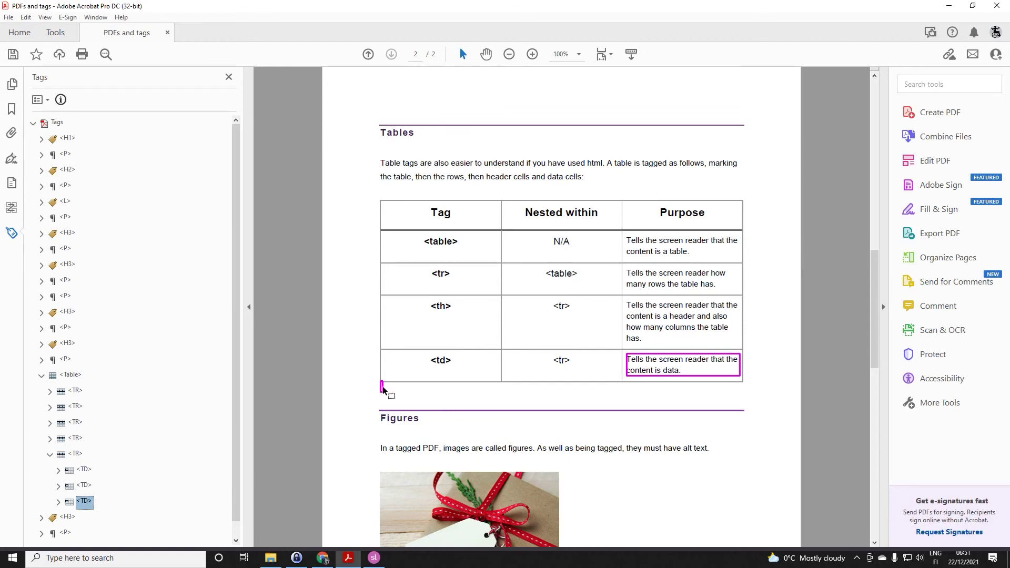
# Delete the empty content item from the fifth row's third data cell tag and collapse that cell tag.
pyautogui.click(59, 503)
pyautogui.scroll(-1, 107, 469)
pyautogui.click(95, 476)
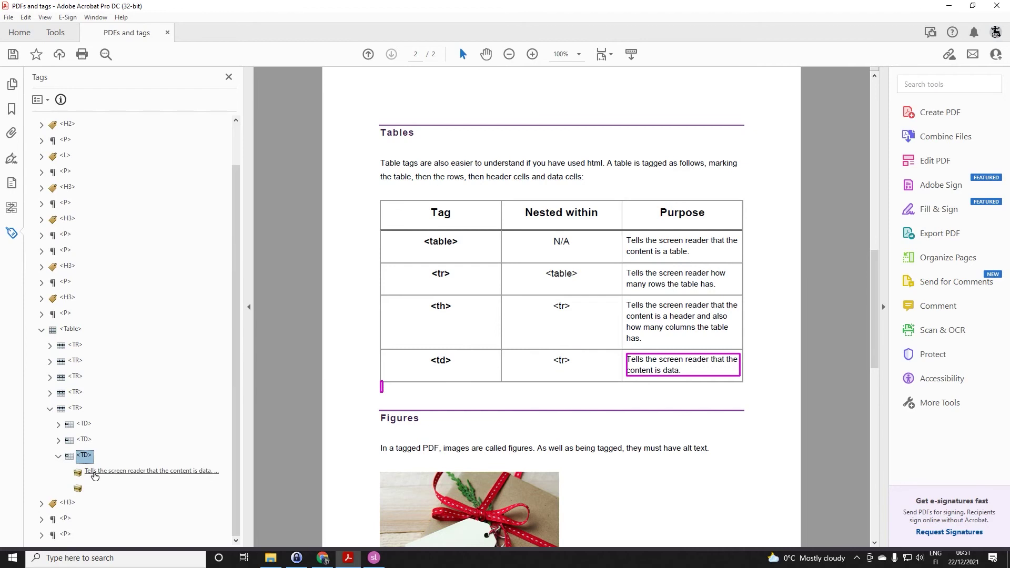
pyautogui.click(77, 489)
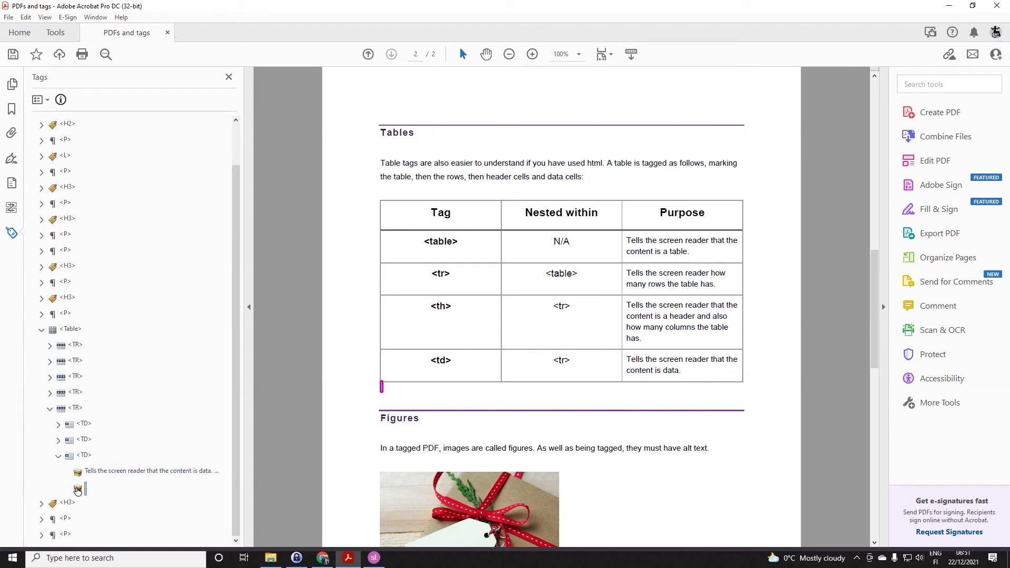
pyautogui.rightClick(81, 490)
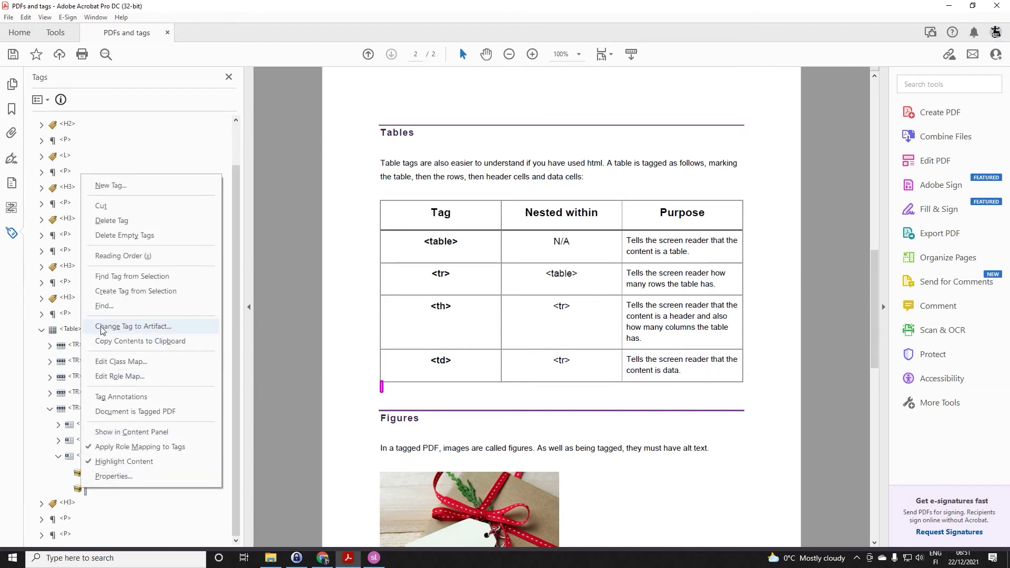
pyautogui.click(113, 226)
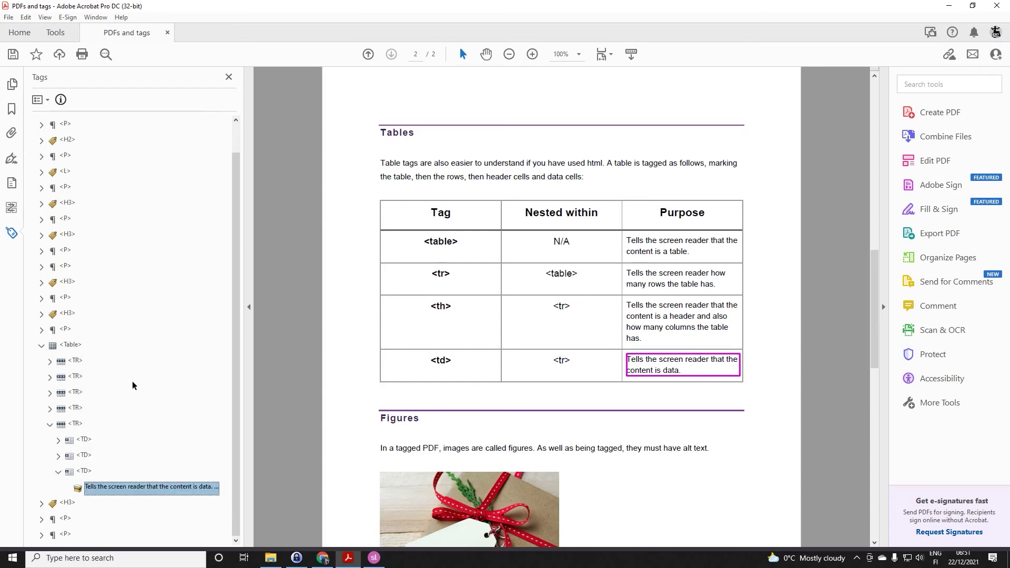
pyautogui.click(58, 472)
# Recheck the content covered by the fifth row tag and the whole table tag, collapsing both.
pyautogui.click(87, 488)
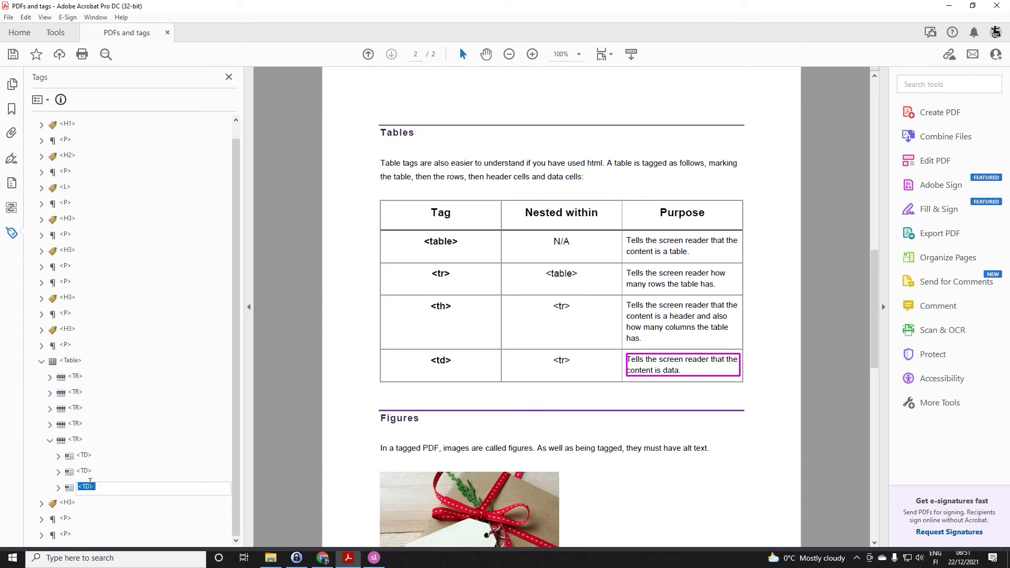
pyautogui.click(85, 472)
pyautogui.click(80, 441)
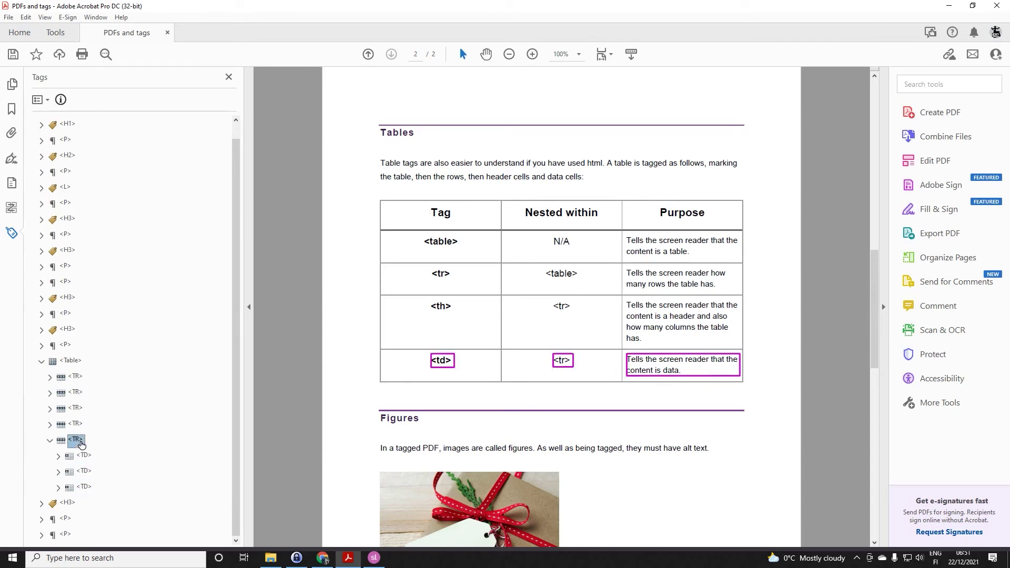
pyautogui.click(50, 441)
pyautogui.click(70, 375)
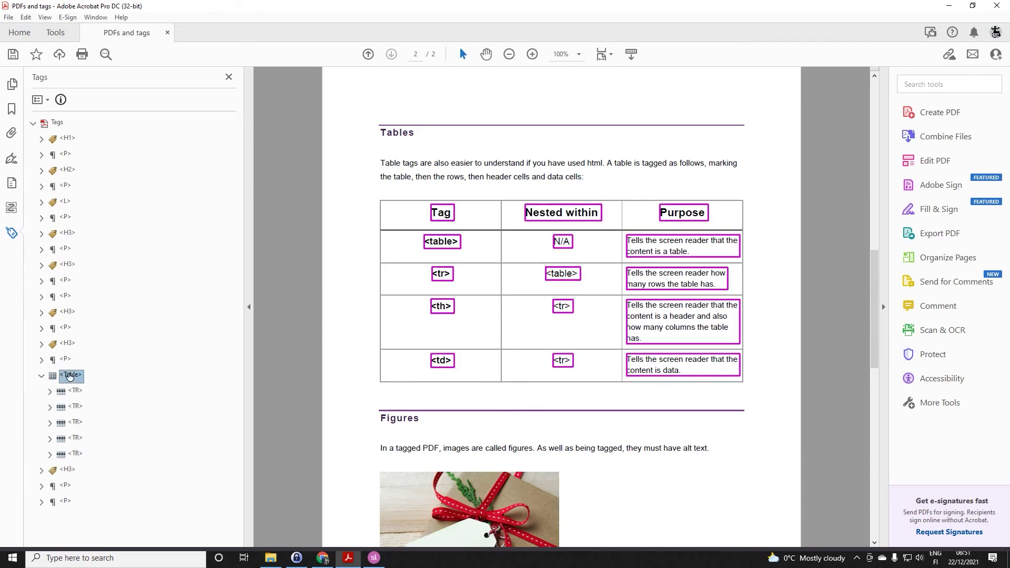
pyautogui.click(41, 376)
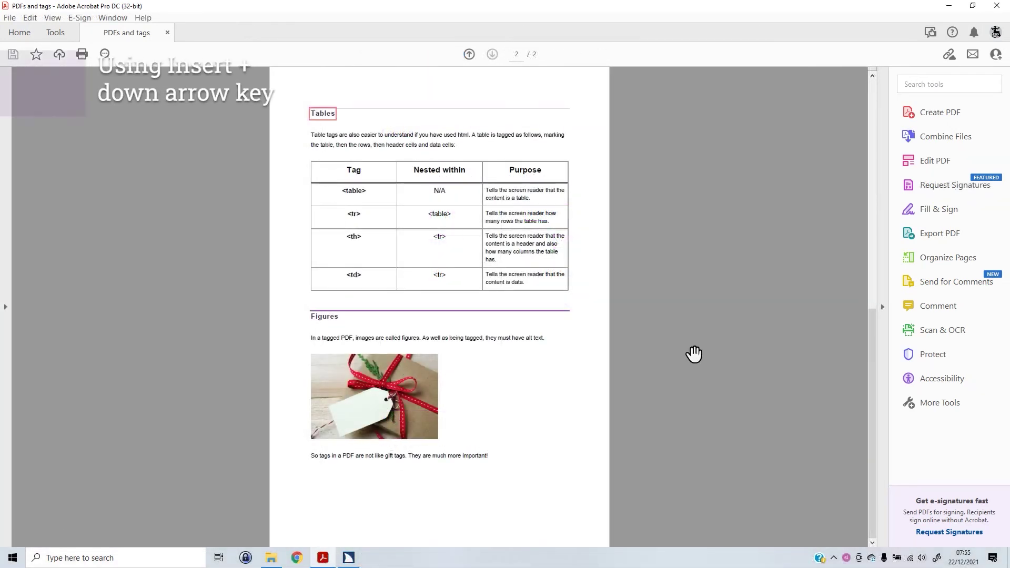
# Have the screen reader read the Tables section continuously, and explore the table's header row cell by cell in both directions.
pyautogui.press('Insert+Down')
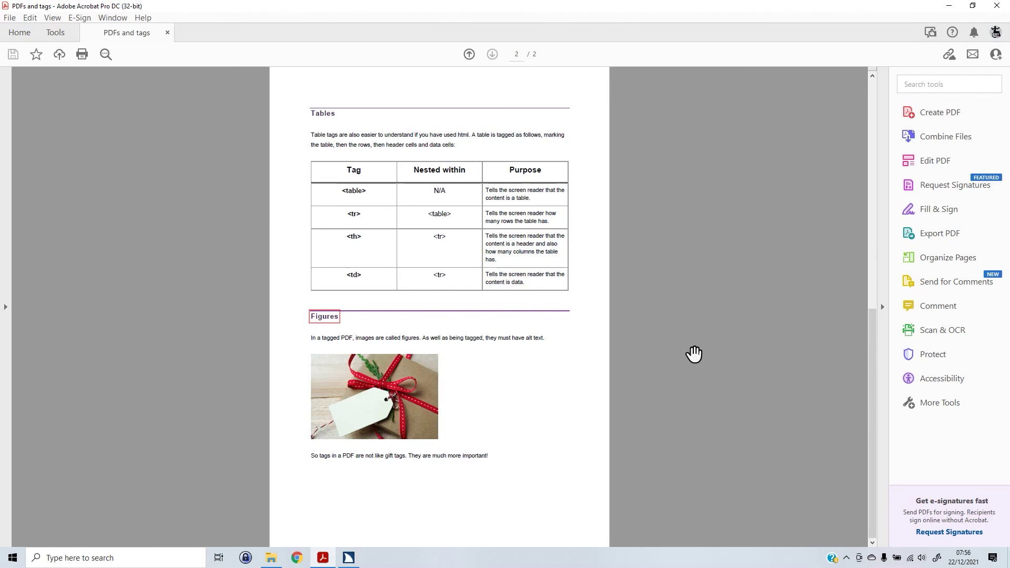
pyautogui.click(346, 165)
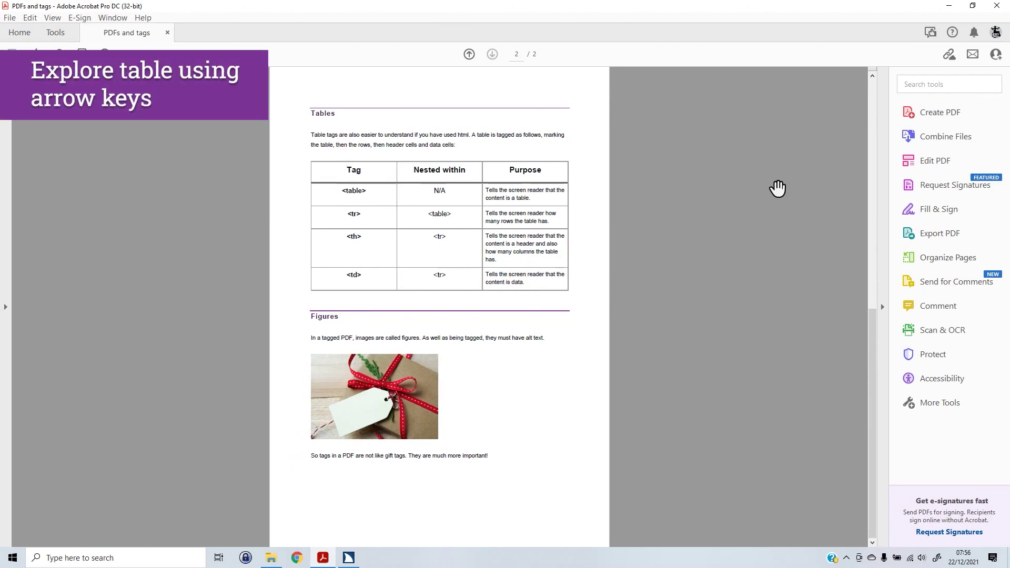
pyautogui.hotkey('ctrl', 'alt', 'Right')
pyautogui.hotkey('ctrl', 'alt', 'Right')
pyautogui.hotkey('ctrl', 'alt', 'Left')
pyautogui.hotkey('ctrl', 'alt', 'Left')
pyautogui.hotkey('ctrl', 'alt', 'Right')
pyautogui.hotkey('ctrl', 'alt', 'Right')
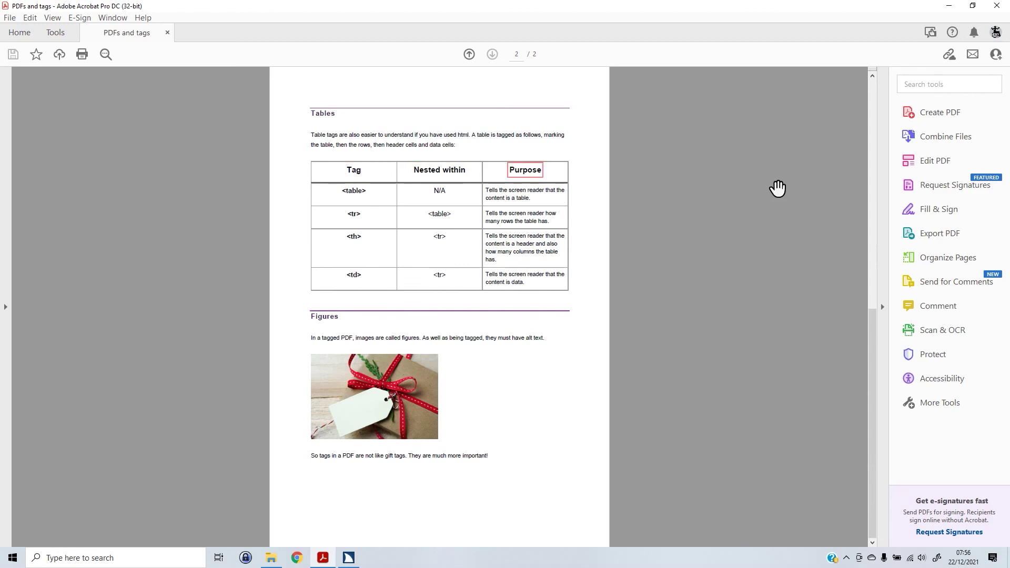
# Explore the "<table>" and "<tr>" rows of the table cell by cell with the screen reader.
pyautogui.press('Down')
pyautogui.hotkey('ctrl', 'alt', 'Right')
pyautogui.hotkey('ctrl', 'alt', 'Right')
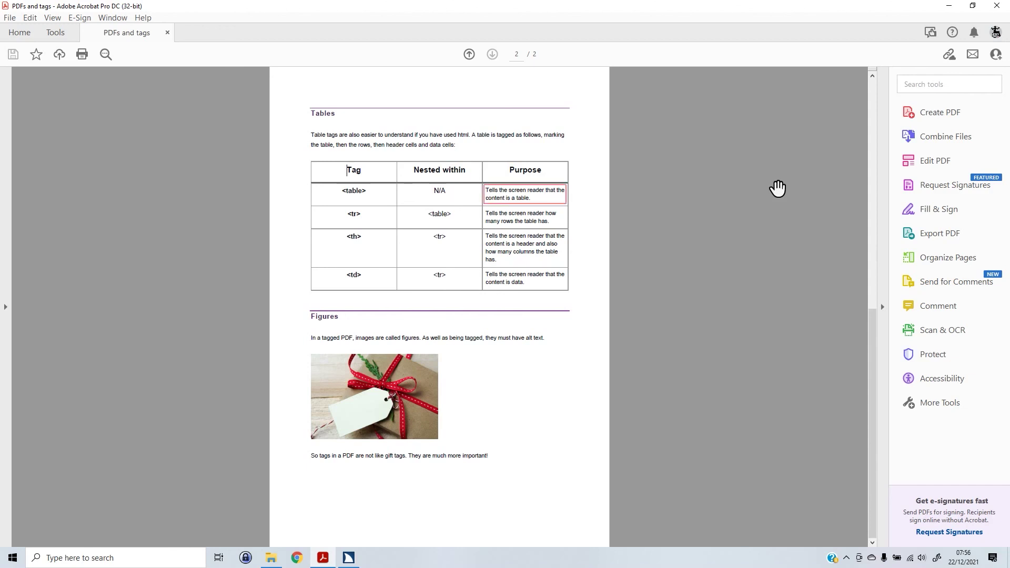
pyautogui.press('Down')
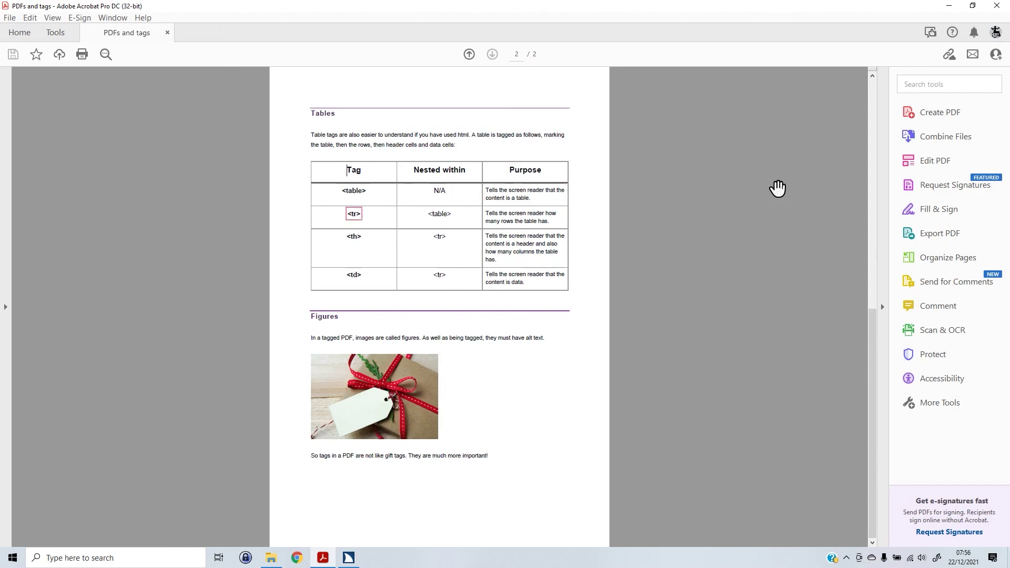
pyautogui.hotkey('ctrl', 'alt', 'Right')
pyautogui.hotkey('ctrl', 'alt', 'Right')
# Explore the "<th>" and "<td>" rows cell by cell with the screen reader, and leave the table.
pyautogui.press('Down')
pyautogui.hotkey('ctrl', 'alt', 'Right')
pyautogui.hotkey('ctrl', 'alt', 'Right')
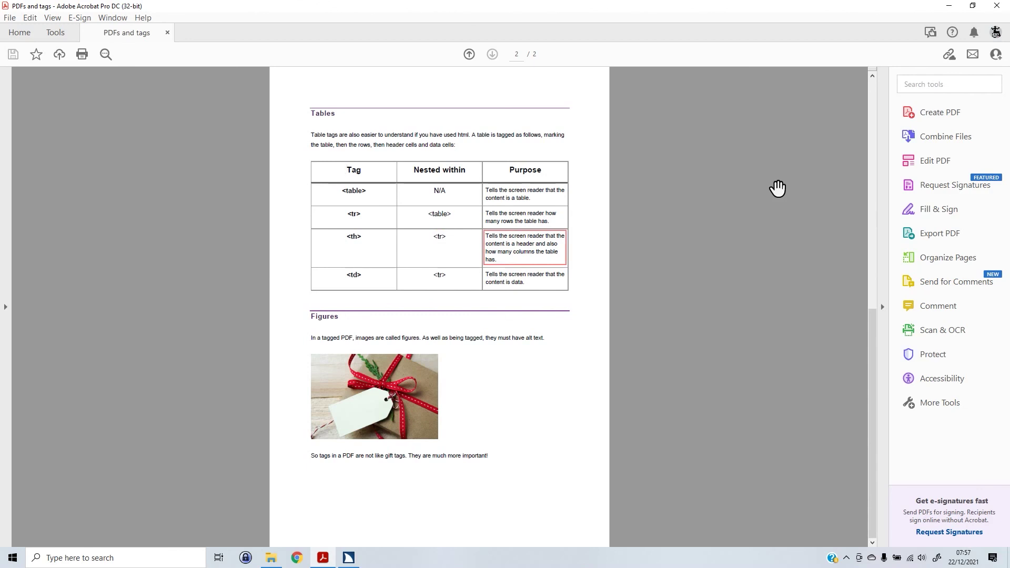
pyautogui.press('Down')
pyautogui.hotkey('ctrl', 'alt', 'Right')
pyautogui.hotkey('ctrl', 'alt', 'Right')
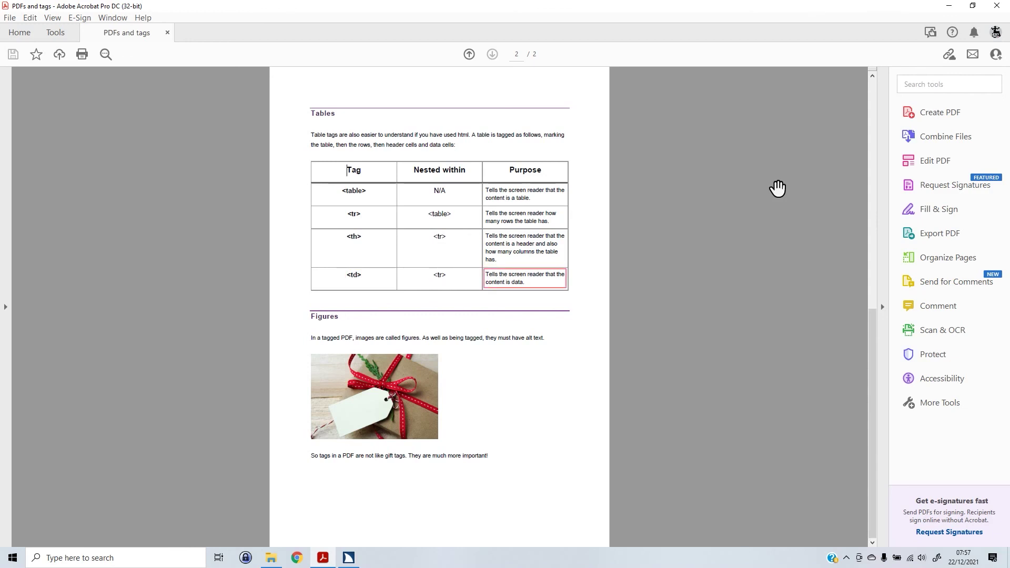
pyautogui.press('t')
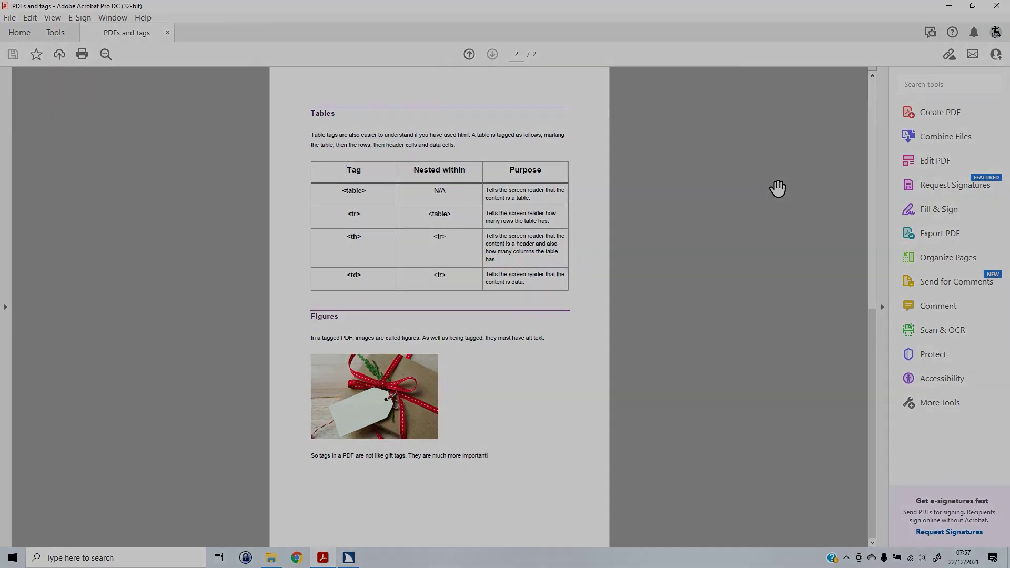